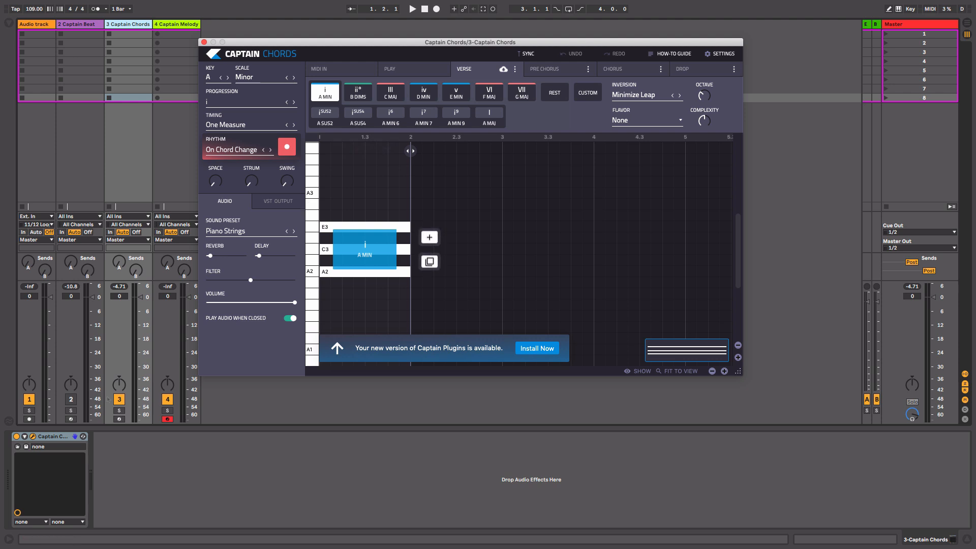
Step: Deactivate the Captain Chords track and activate the Captain Beat track
{"action": "left_click", "coordinate": [117, 399]}
{"action": "left_click", "coordinate": [71, 399]}
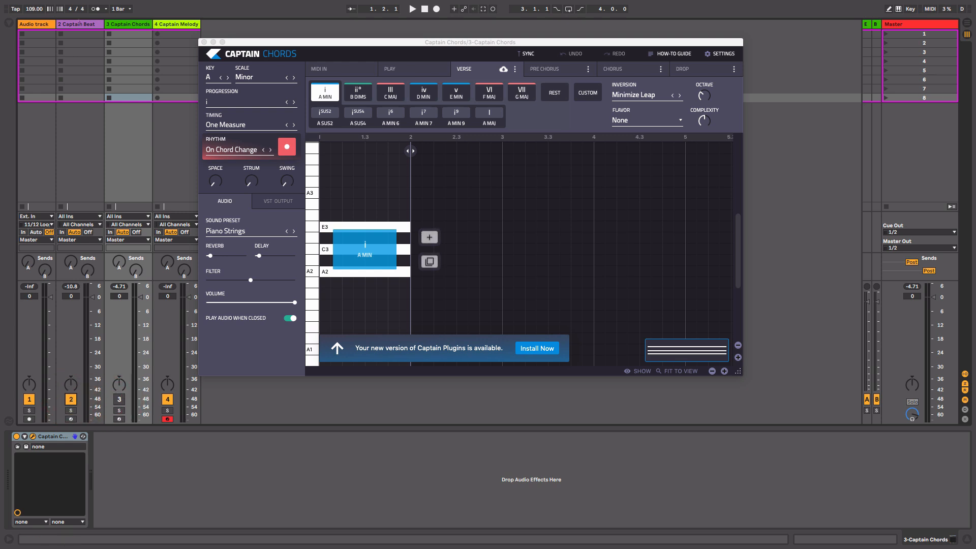
Step: Open the plugin window of the Captain Beat track and close the Captain Chords window
{"action": "left_click", "coordinate": [76, 24]}
{"action": "left_click", "coordinate": [32, 436]}
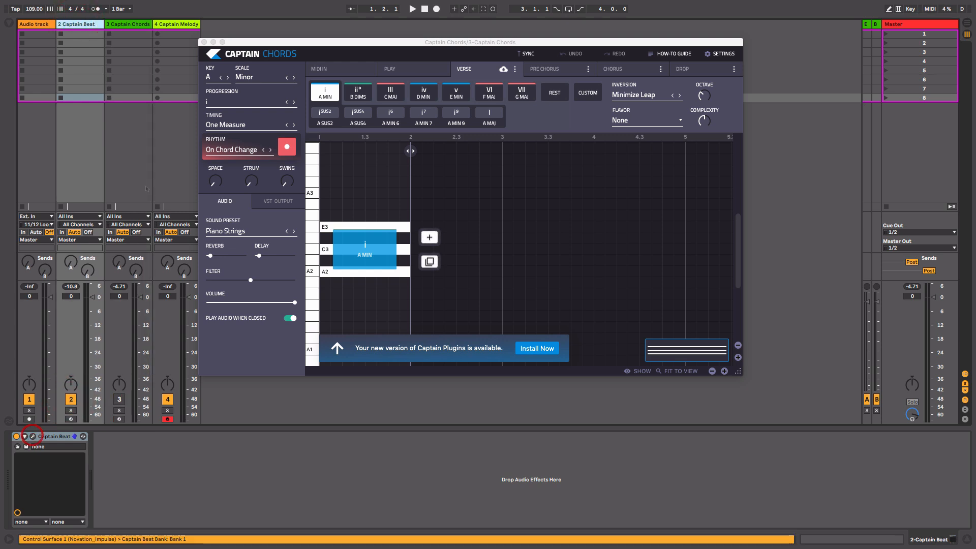
{"action": "left_click", "coordinate": [204, 42]}
{"action": "left_click_drag", "start_coordinate": [423, 67], "coordinate": [429, 41]}
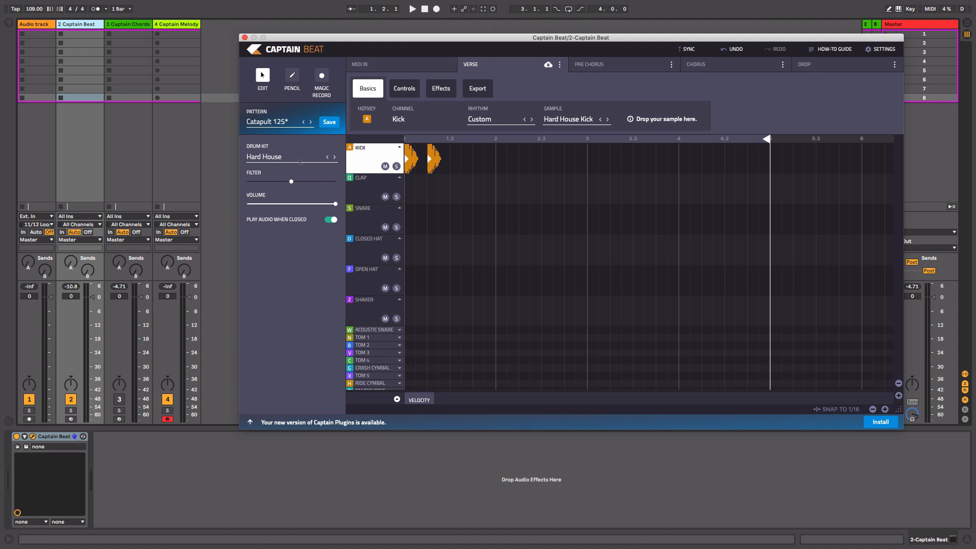
Step: Change the drum kit to Demise from the After Hours group
{"action": "left_click", "coordinate": [267, 157]}
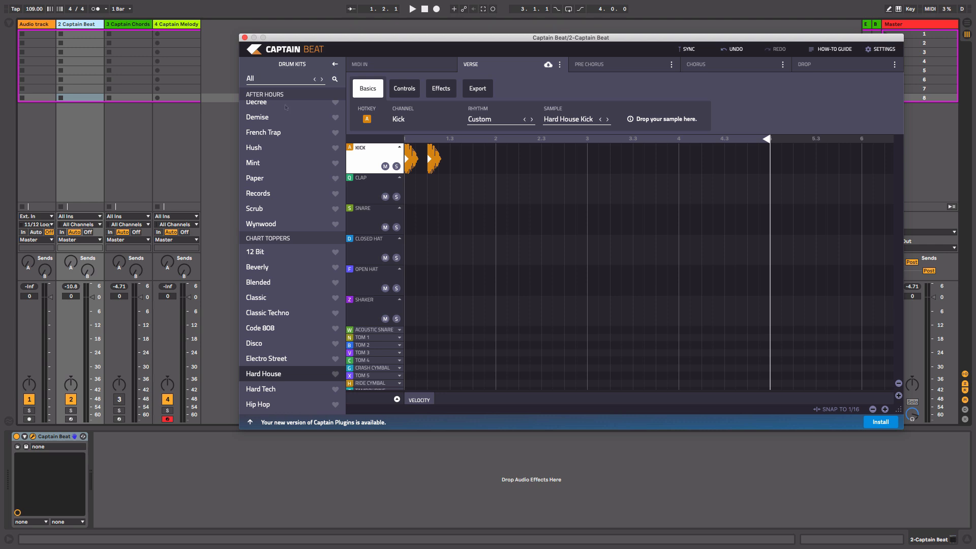
{"action": "left_click", "coordinate": [269, 120]}
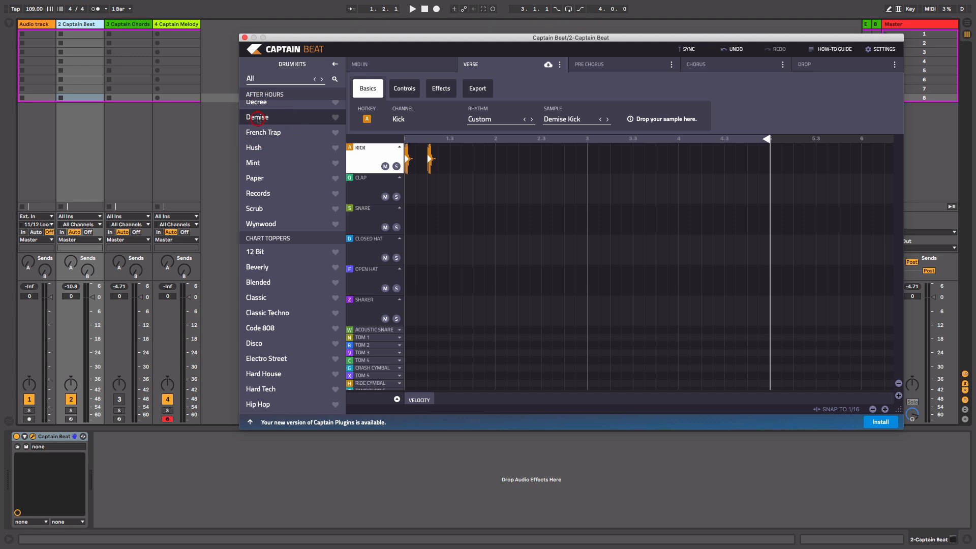
{"action": "left_click", "coordinate": [253, 118]}
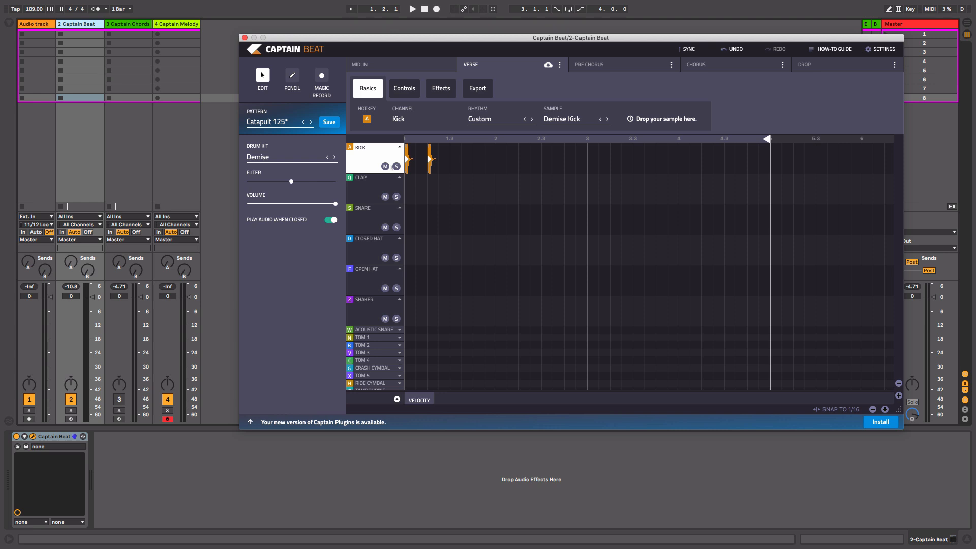
{"action": "left_click", "coordinate": [264, 121]}
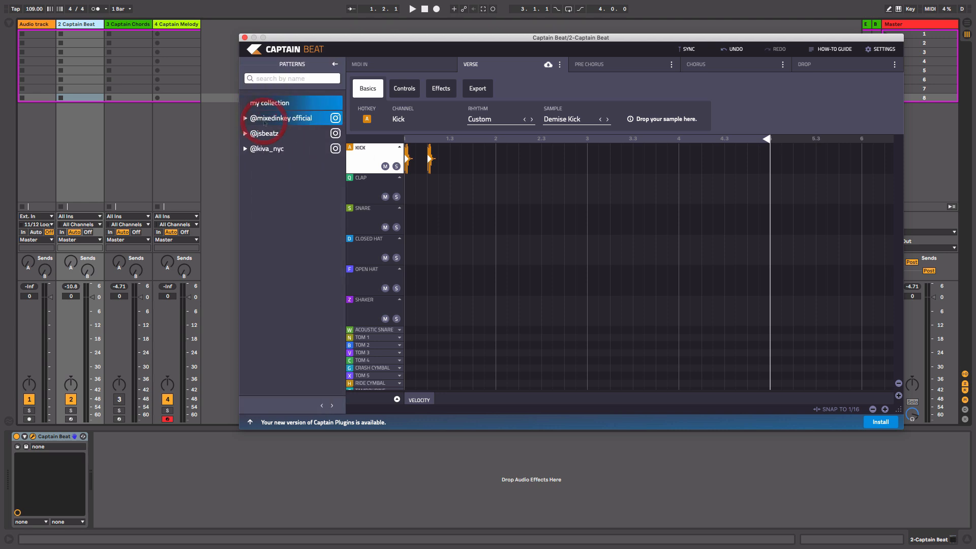
{"action": "left_click", "coordinate": [246, 118]}
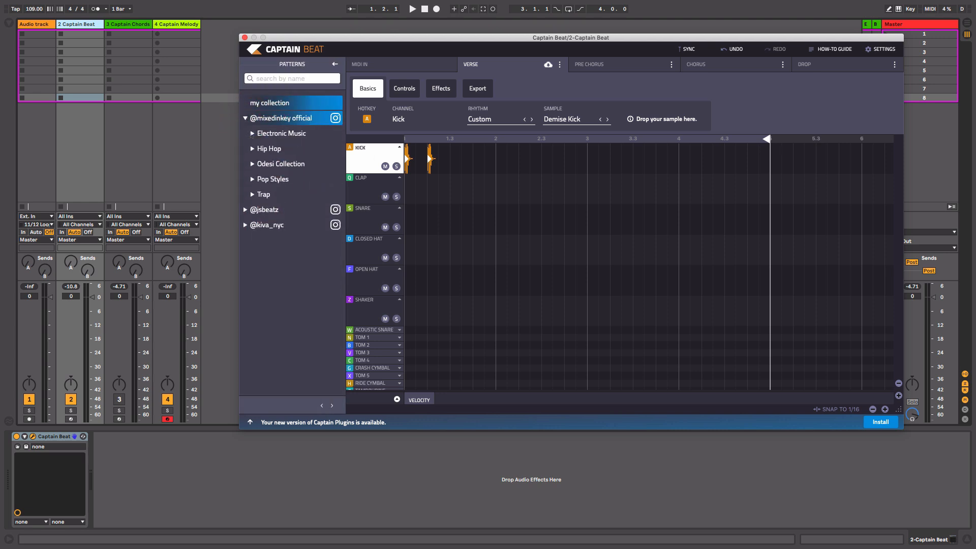
{"action": "left_click", "coordinate": [252, 134]}
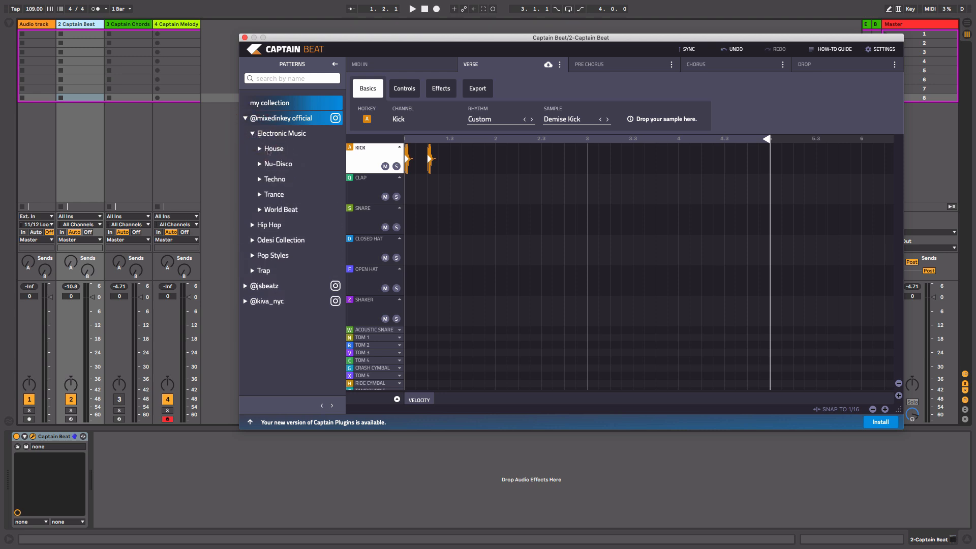
{"action": "left_click", "coordinate": [259, 148]}
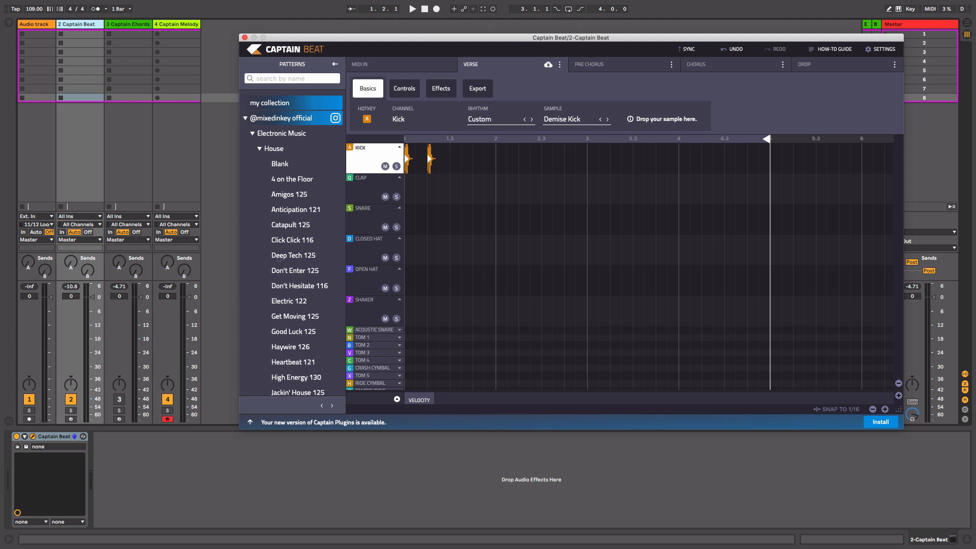
{"action": "left_click", "coordinate": [279, 256]}
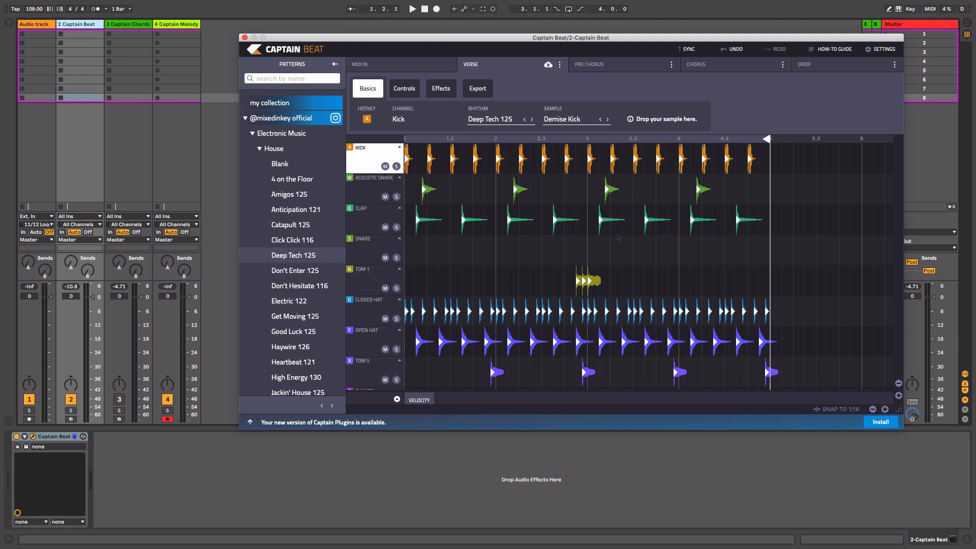
{"action": "left_click", "coordinate": [245, 118]}
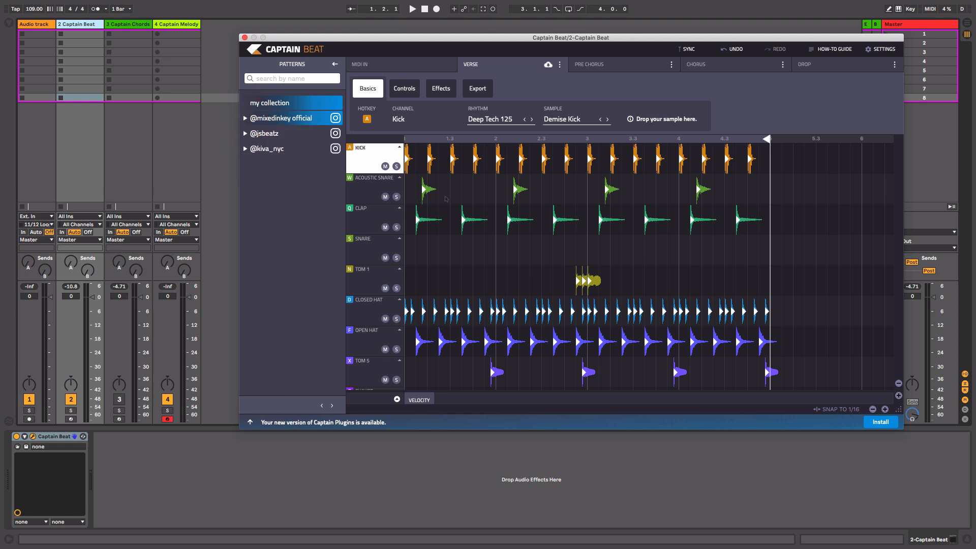
Step: Play the beat and audition the Acoustic Snare and Clap channels and the second kick hit
{"action": "key", "text": "space"}
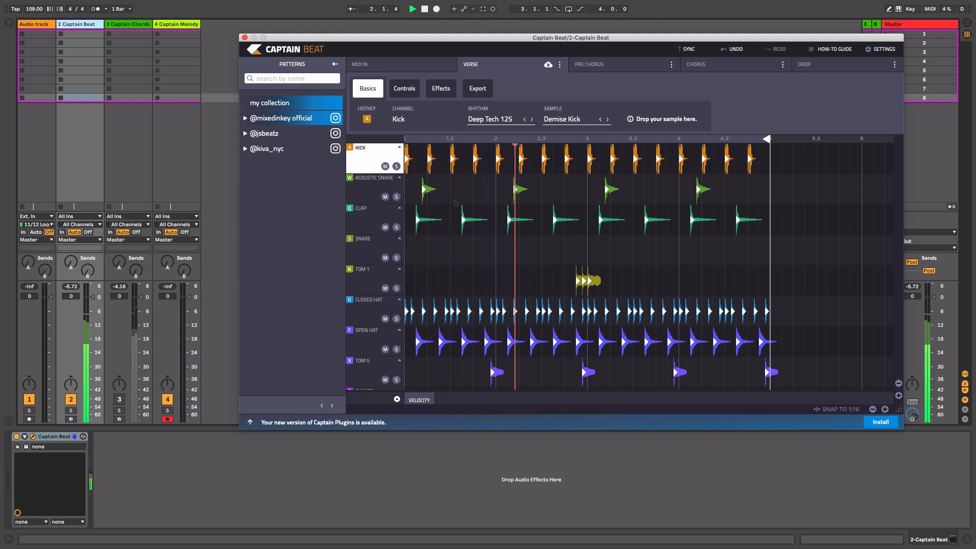
{"action": "key", "text": "space"}
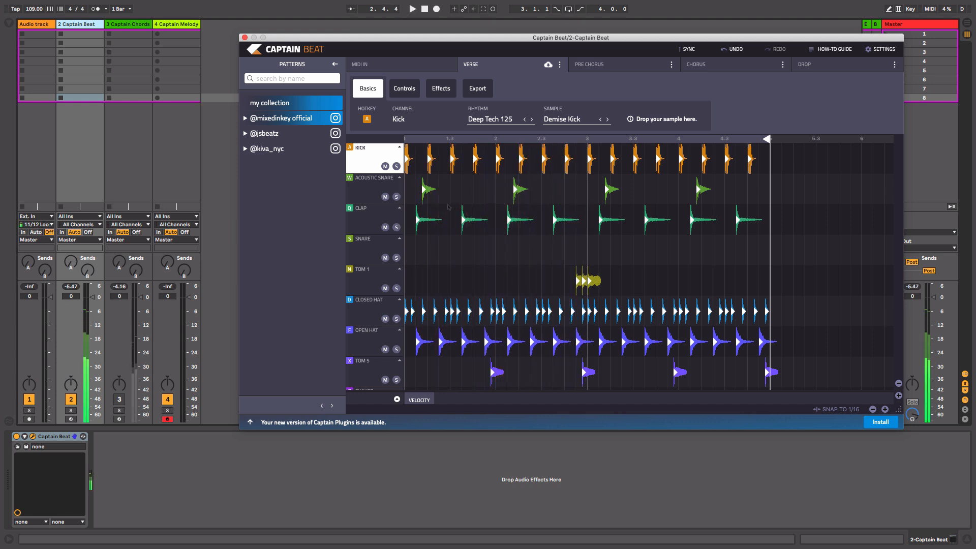
{"action": "left_click", "coordinate": [374, 191]}
{"action": "left_click", "coordinate": [374, 221]}
{"action": "left_click", "coordinate": [373, 190]}
{"action": "left_click", "coordinate": [371, 194]}
{"action": "mouse_move", "coordinate": [430, 159]}
{"action": "left_mouse_down"}
{"action": "mouse_move", "coordinate": [443, 161]}
{"action": "mouse_move", "coordinate": [418, 159]}
{"action": "mouse_move", "coordinate": [430, 159]}
{"action": "left_mouse_up"}
{"action": "key", "text": "space"}
{"action": "key", "text": "space"}
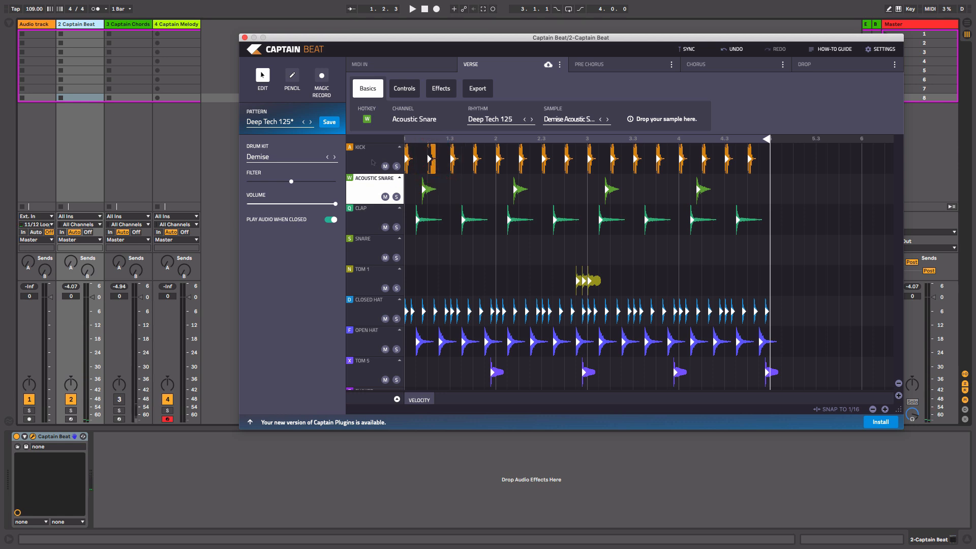
Step: Adjust the Kick channel's attack control and show its effects settings
{"action": "left_click", "coordinate": [371, 157]}
{"action": "left_click", "coordinate": [372, 192]}
{"action": "left_click", "coordinate": [373, 159]}
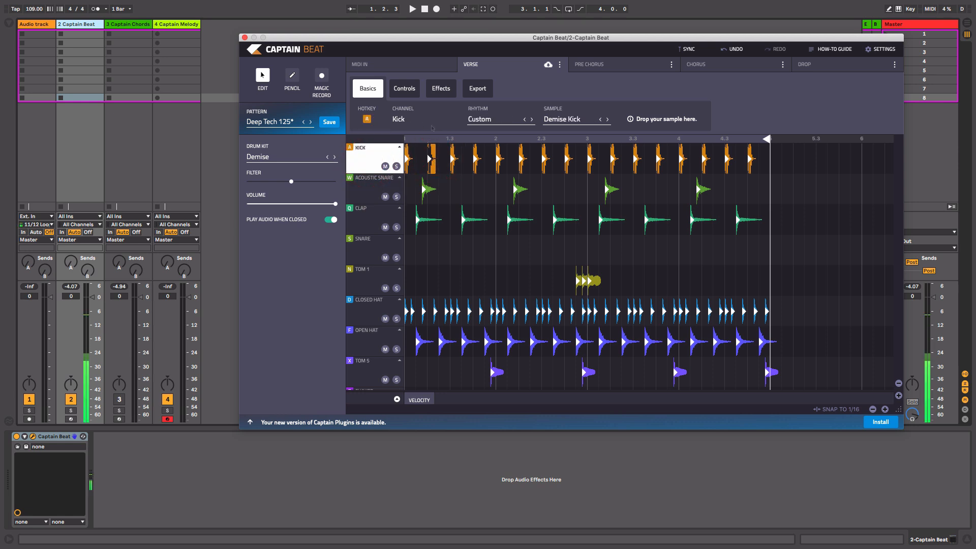
{"action": "left_click", "coordinate": [405, 89]}
{"action": "left_click_drag", "start_coordinate": [367, 121], "coordinate": [392, 126]}
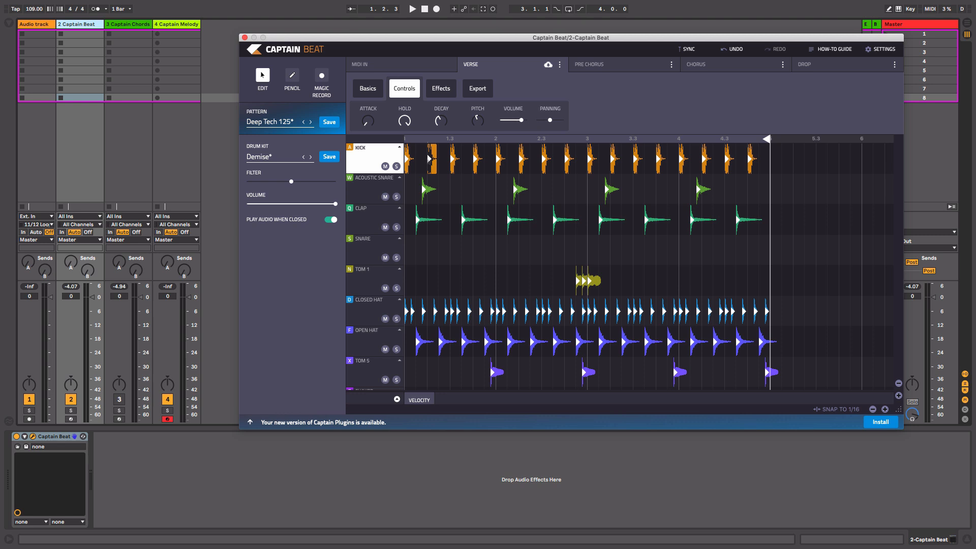
{"action": "left_click", "coordinate": [441, 88]}
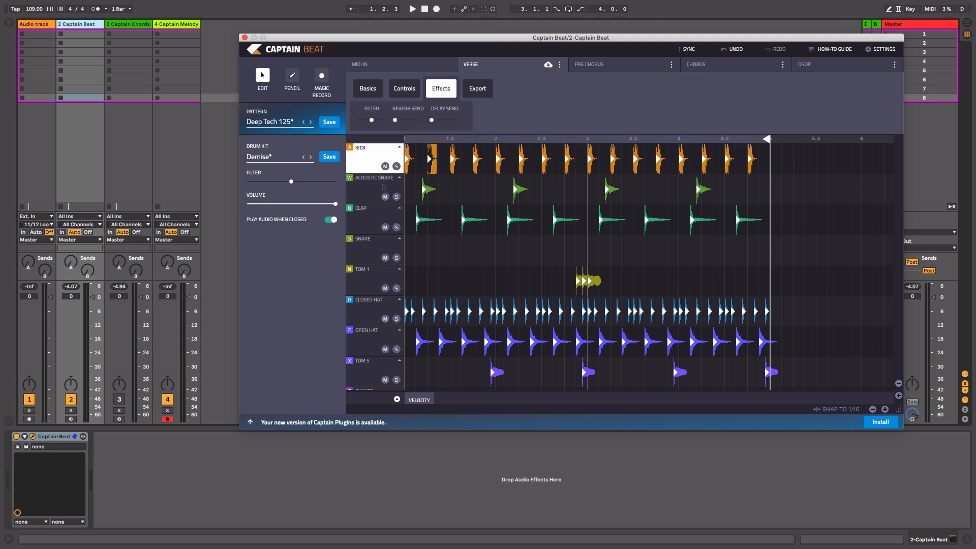
Step: Show the export options, uncover the session's empty area by moving the plugin window, and select the Clap channel
{"action": "left_click", "coordinate": [474, 89]}
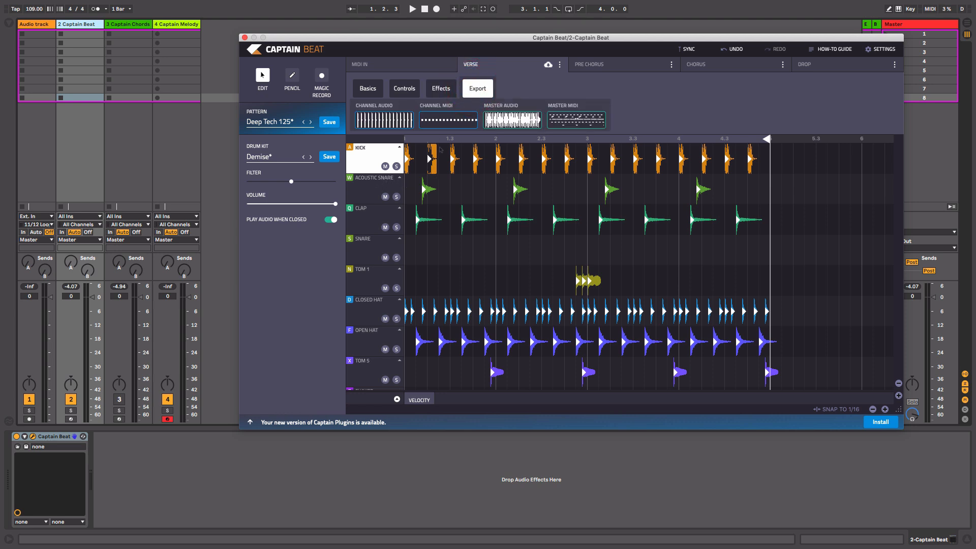
{"action": "left_click_drag", "start_coordinate": [480, 46], "coordinate": [570, 88]}
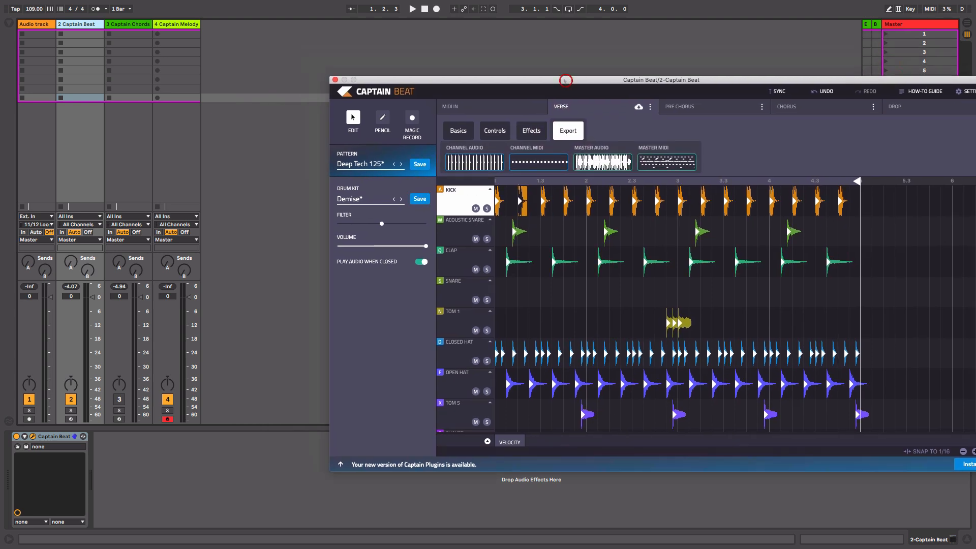
{"action": "left_click", "coordinate": [459, 225]}
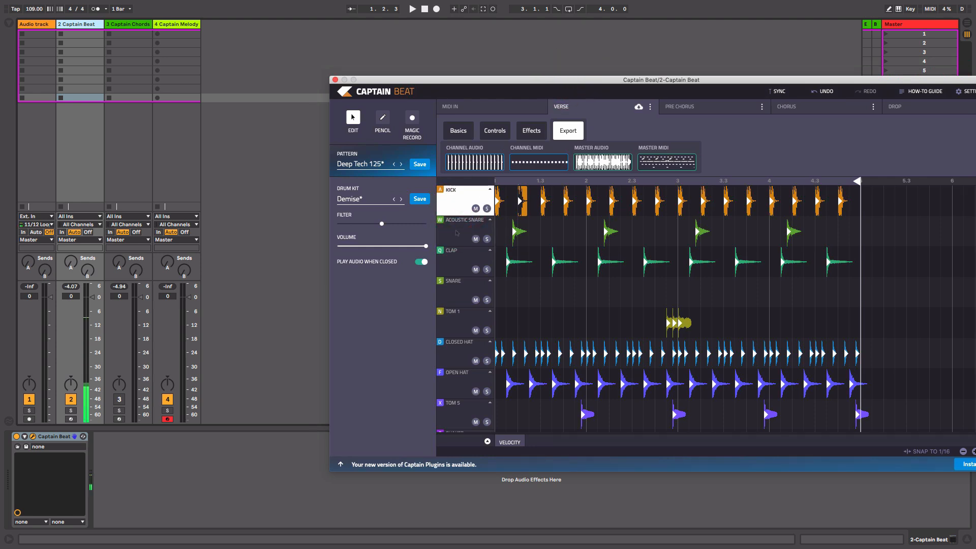
{"action": "left_click", "coordinate": [456, 231]}
{"action": "left_click", "coordinate": [461, 256]}
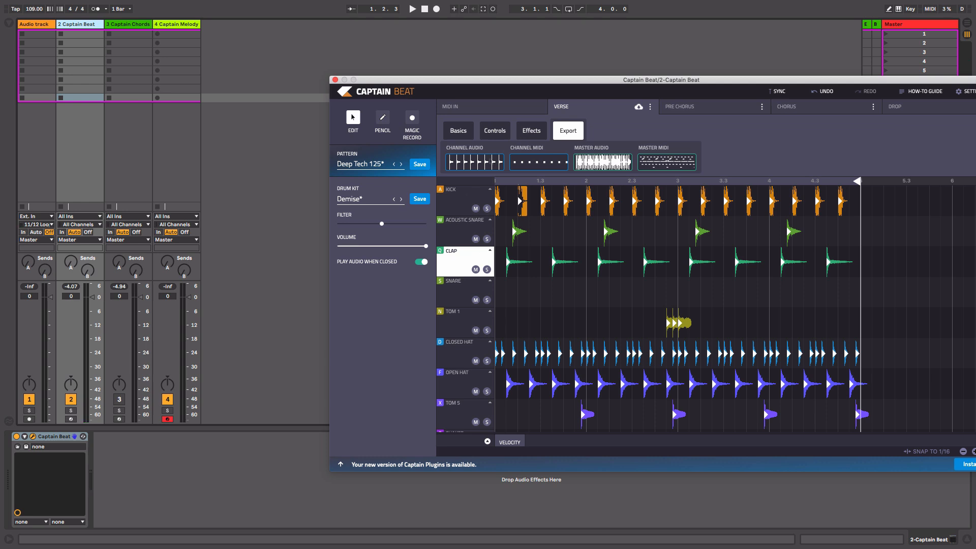
Step: Export the Clap channel's audio into the first slot of the Audio track and delete the resulting clip
{"action": "left_click_drag", "start_coordinate": [486, 162], "coordinate": [283, 29]}
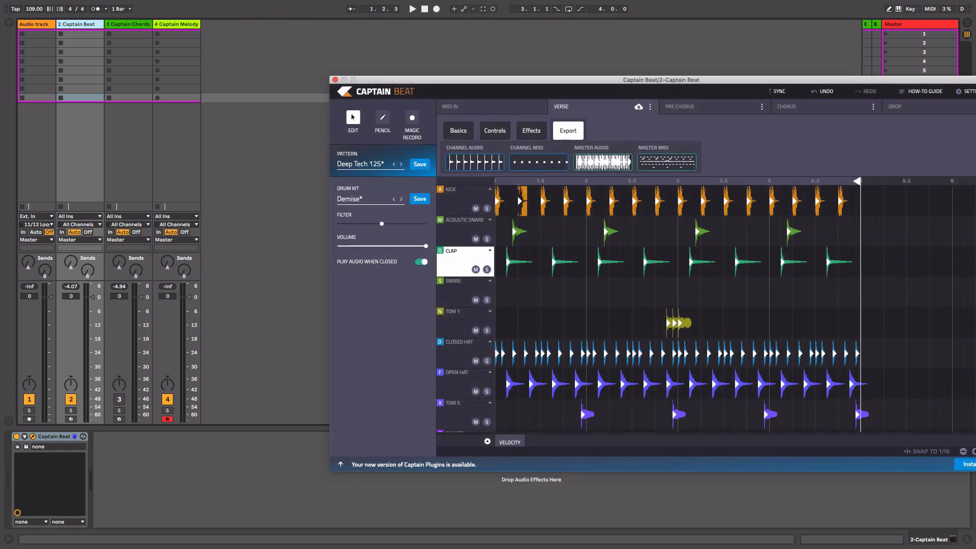
{"action": "left_click_drag", "start_coordinate": [485, 163], "coordinate": [36, 33]}
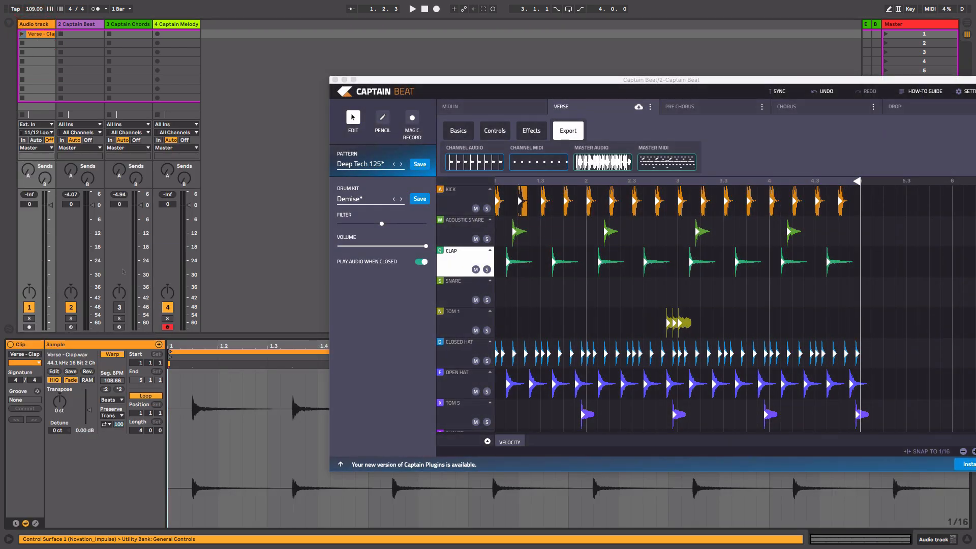
{"action": "left_click", "coordinate": [48, 35]}
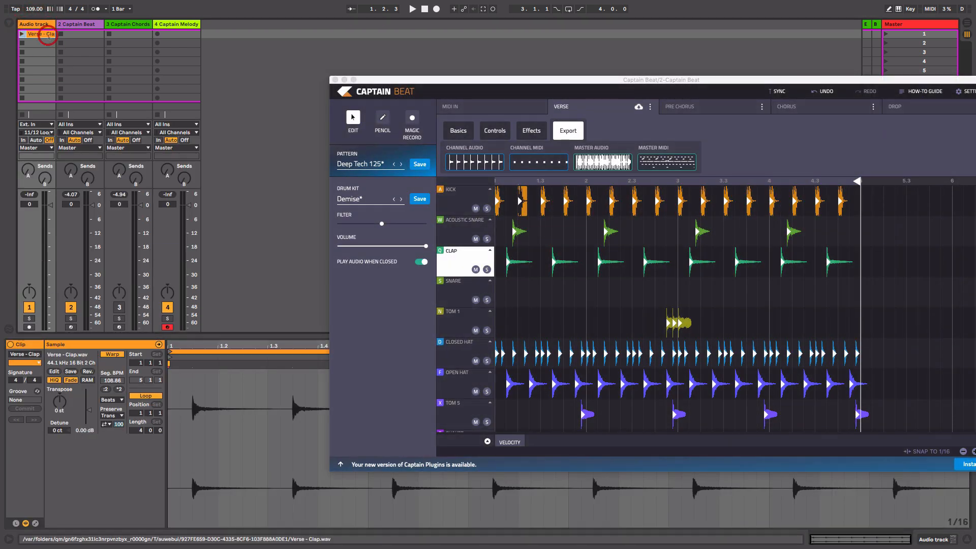
{"action": "key", "text": "Delete"}
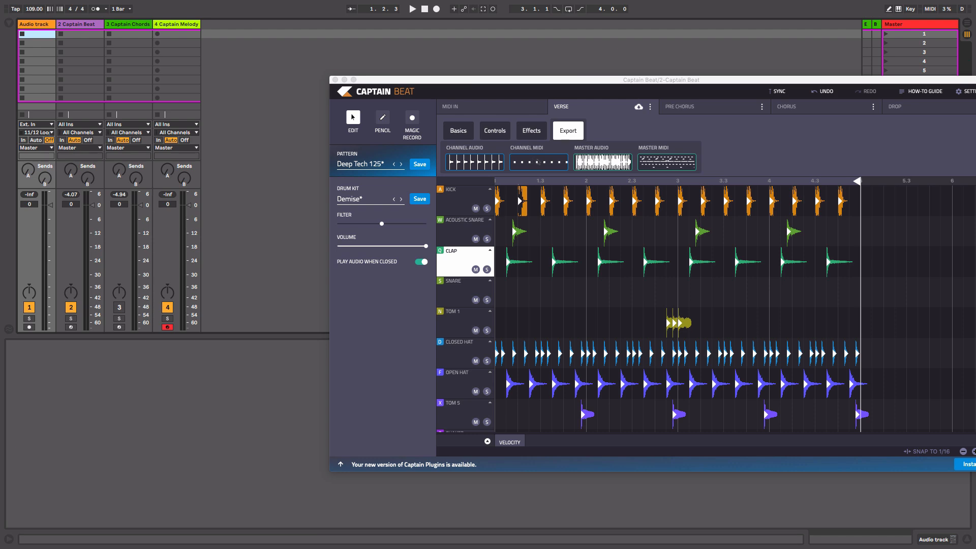
Step: Export the Clap channel's MIDI to the Captain Beat track's first slot and the master MIDI to a new track
{"action": "left_click", "coordinate": [537, 160]}
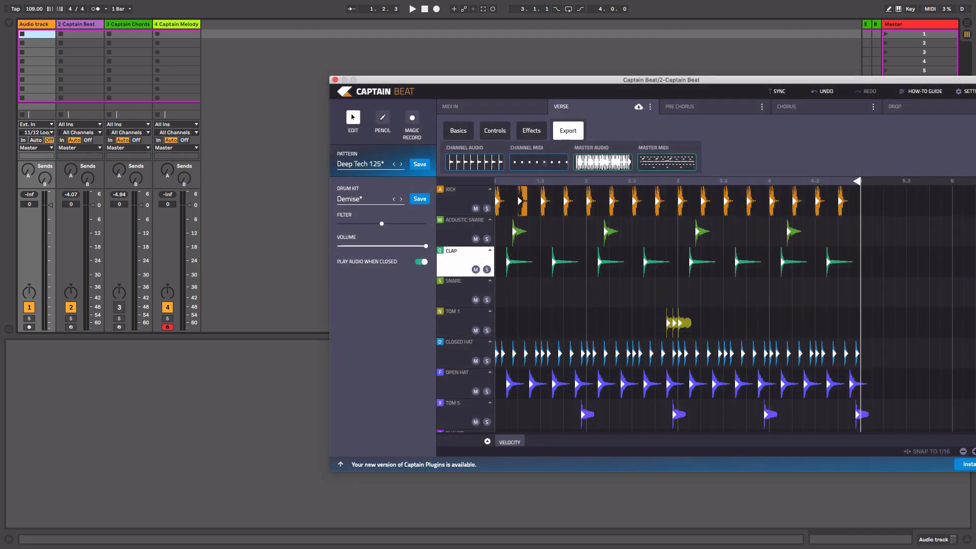
{"action": "left_click_drag", "start_coordinate": [544, 164], "coordinate": [81, 38]}
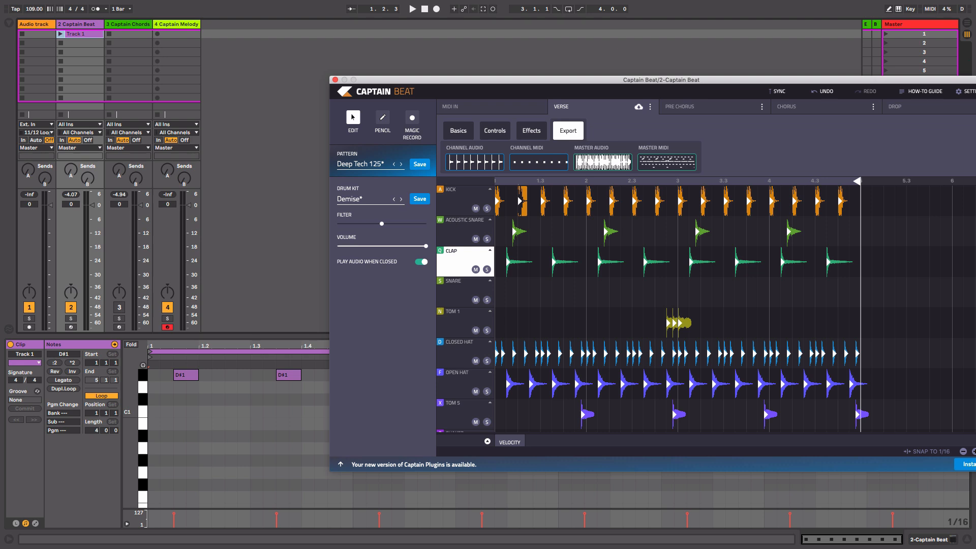
{"action": "left_click", "coordinate": [676, 158]}
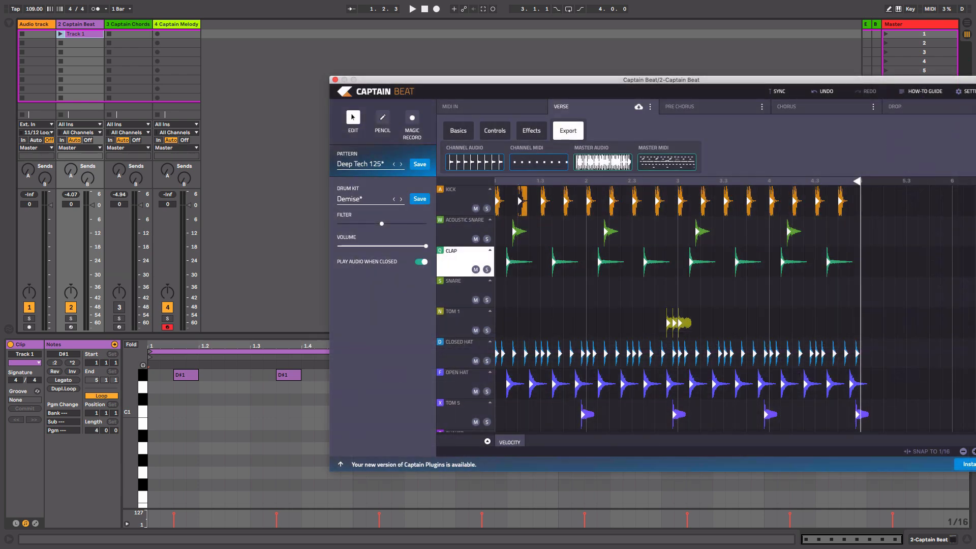
{"action": "left_click_drag", "start_coordinate": [676, 159], "coordinate": [228, 34]}
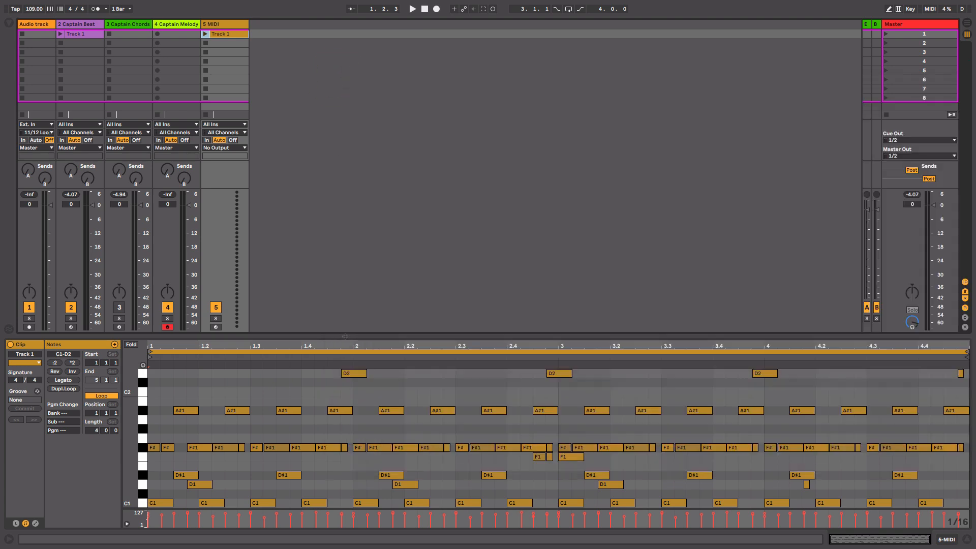
{"action": "left_click_drag", "start_coordinate": [345, 336], "coordinate": [382, 334]}
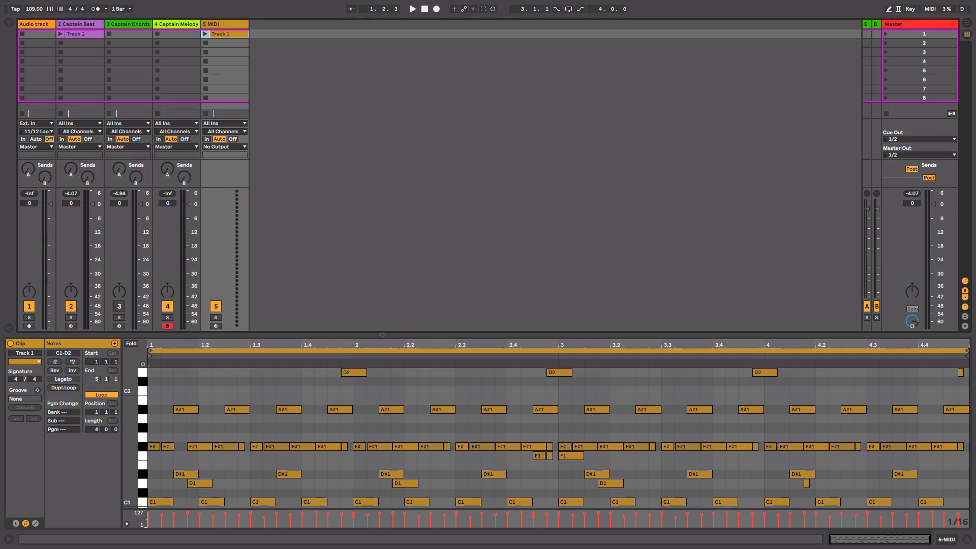
Step: Reopen the Captain Beat plugin window and select the first hit on the Clap channel
{"action": "left_click", "coordinate": [76, 24]}
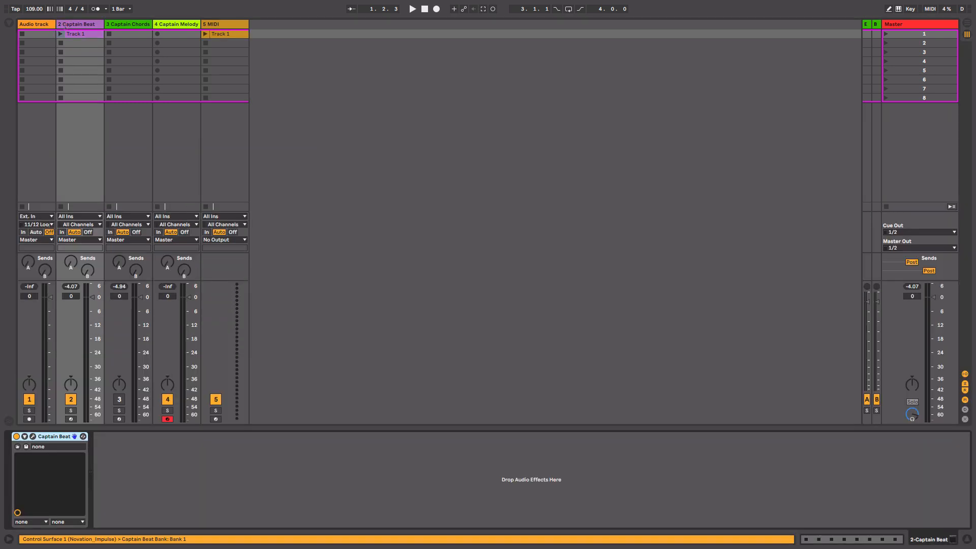
{"action": "left_click", "coordinate": [32, 436]}
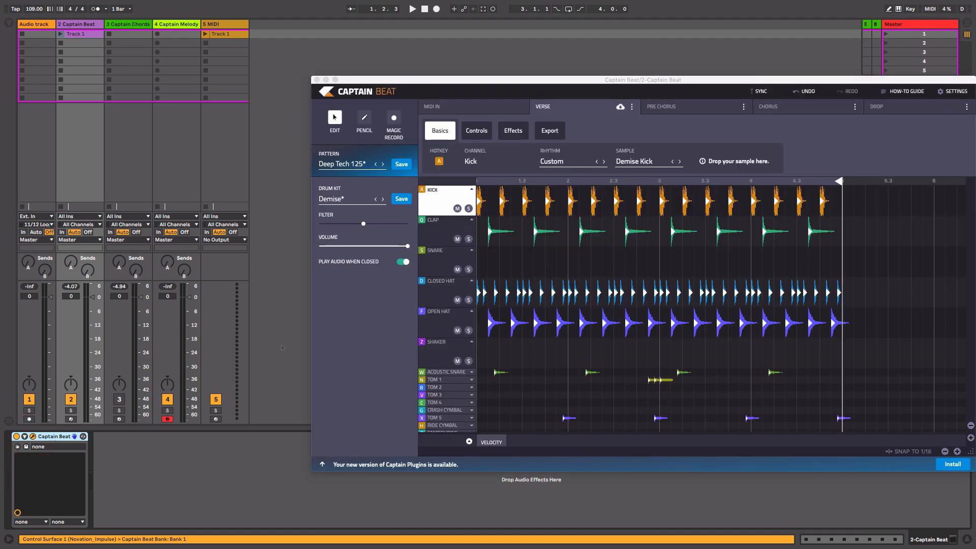
{"action": "left_click_drag", "start_coordinate": [625, 80], "coordinate": [549, 72]}
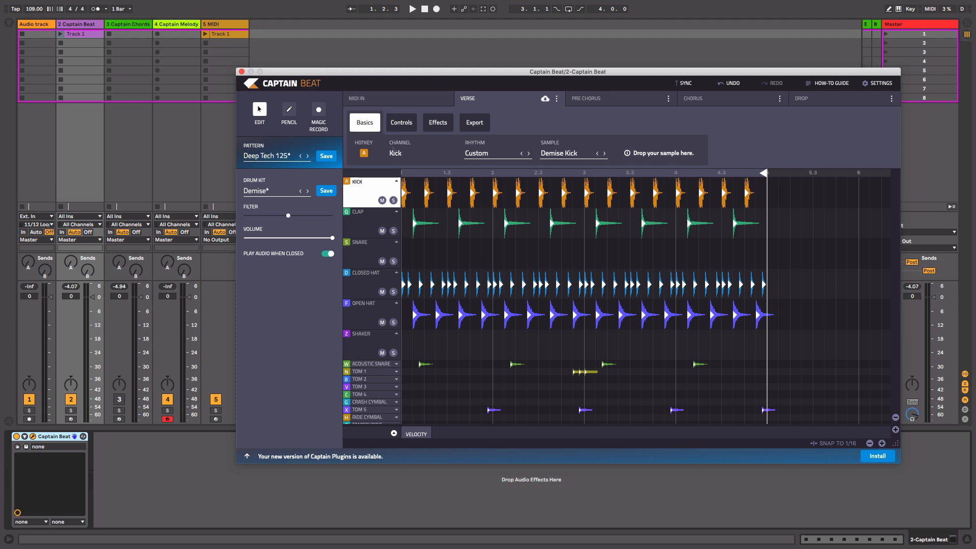
{"action": "left_click", "coordinate": [346, 234]}
{"action": "mouse_move", "coordinate": [413, 224]}
{"action": "left_mouse_down"}
{"action": "mouse_move", "coordinate": [426, 224]}
{"action": "mouse_move", "coordinate": [413, 223]}
{"action": "left_mouse_up"}
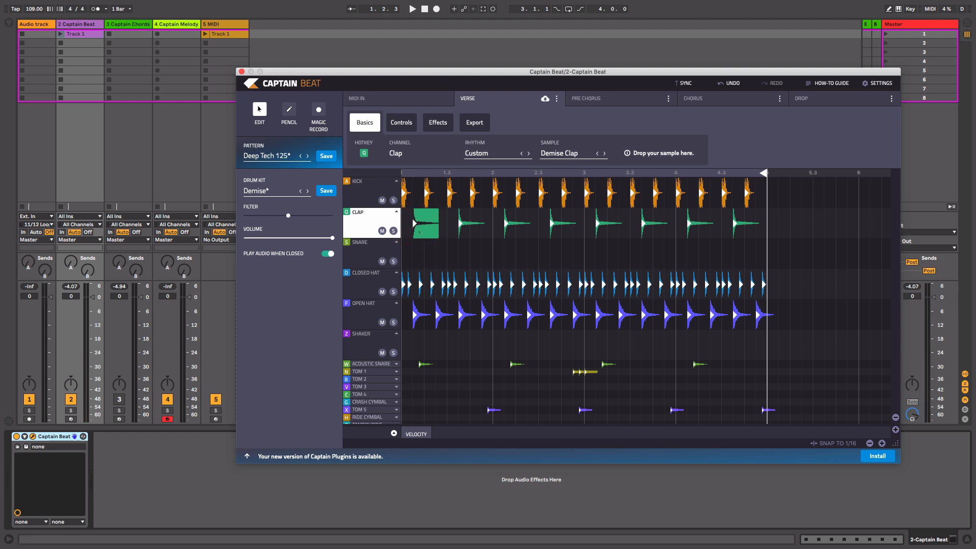
Step: Pencil in a run of 1/16 hits on the Snare channel, starting at beat 1.2
{"action": "left_click", "coordinate": [259, 109]}
{"action": "left_click", "coordinate": [289, 109]}
{"action": "mouse_move", "coordinate": [432, 252]}
{"action": "left_mouse_down"}
{"action": "mouse_move", "coordinate": [510, 252]}
{"action": "mouse_move", "coordinate": [480, 253]}
{"action": "left_mouse_up"}
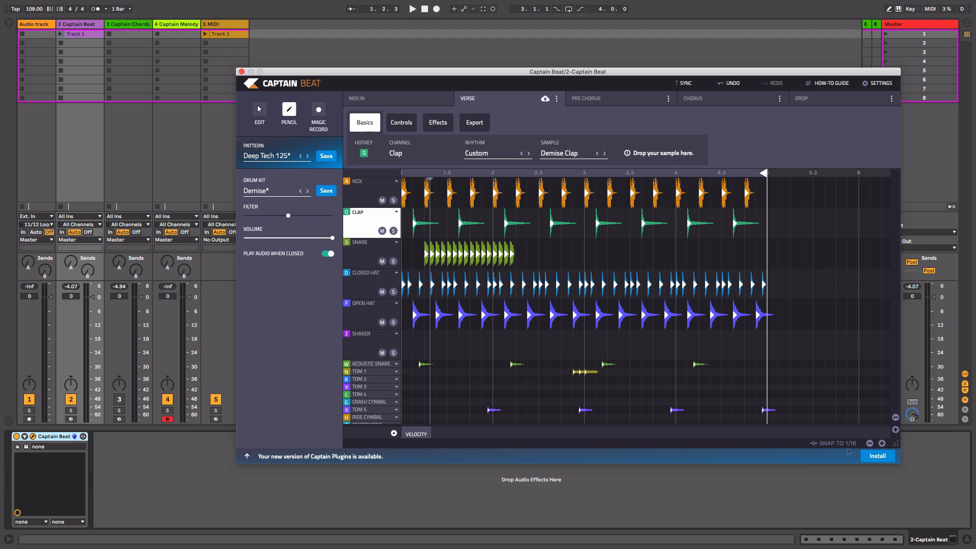
Step: Set the grid snap to 1/4 and pencil in quarter-note Snare hits from beat 2.3 to bar 4
{"action": "left_click", "coordinate": [838, 443]}
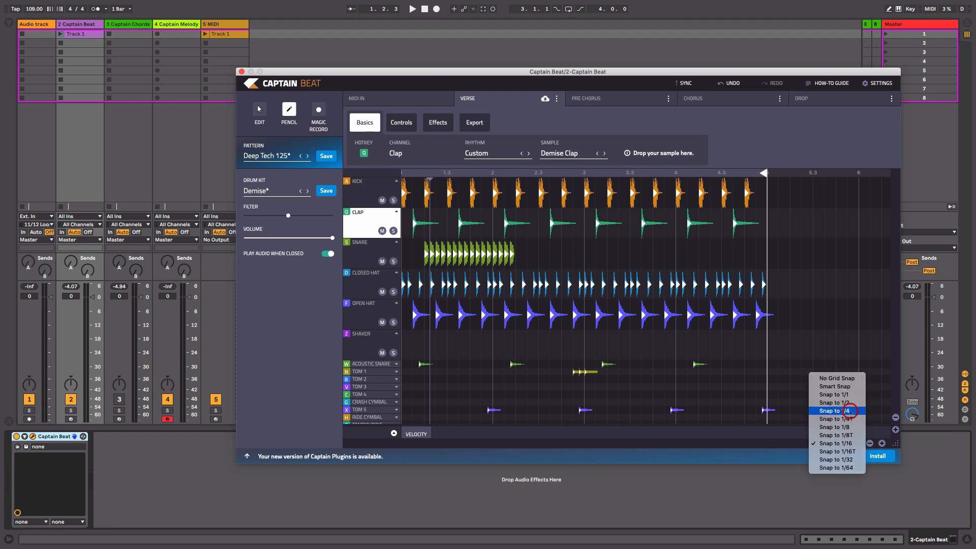
{"action": "left_click", "coordinate": [848, 412]}
{"action": "left_click_drag", "start_coordinate": [540, 250], "coordinate": [699, 256]}
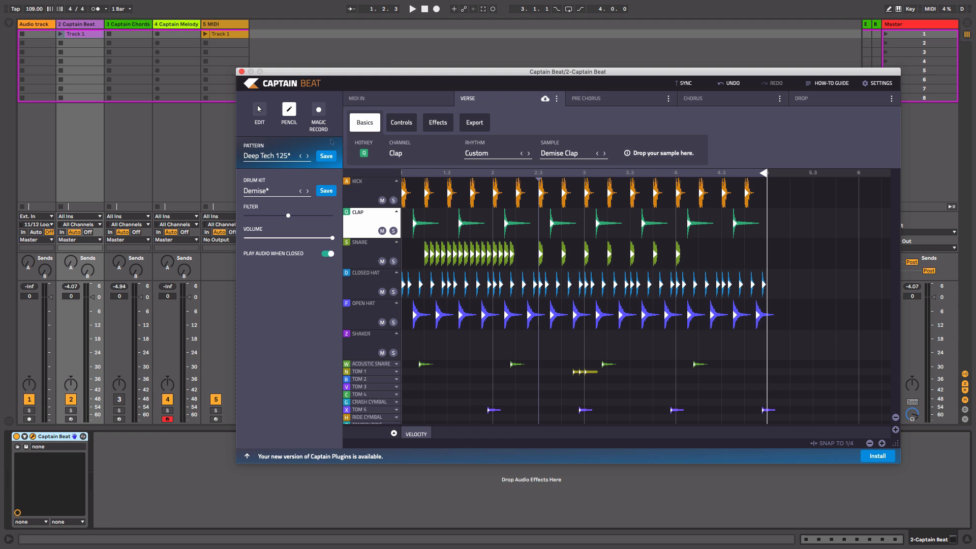
Step: Select the Shaker channel, record six hits on it with Magic Record during playback, and commit the take
{"action": "left_click", "coordinate": [318, 109]}
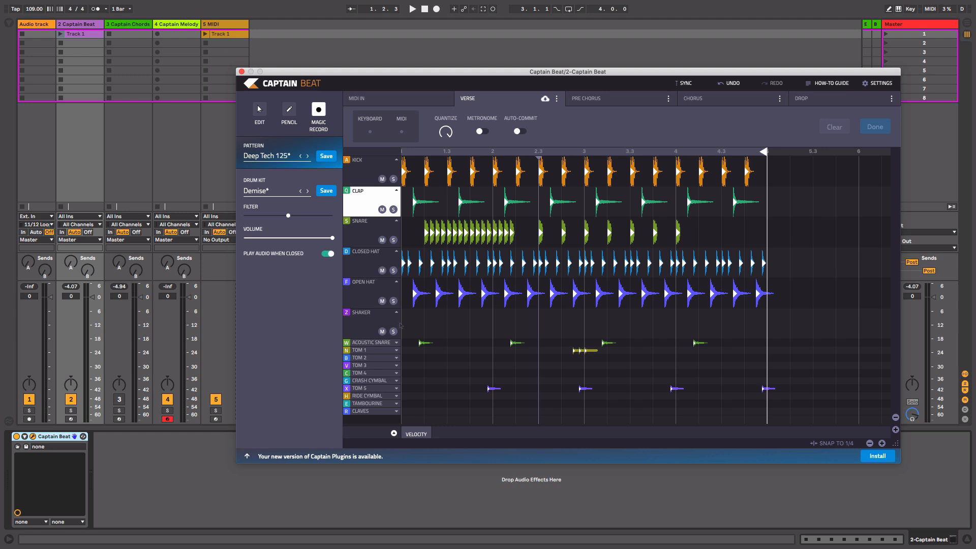
{"action": "left_click", "coordinate": [370, 323]}
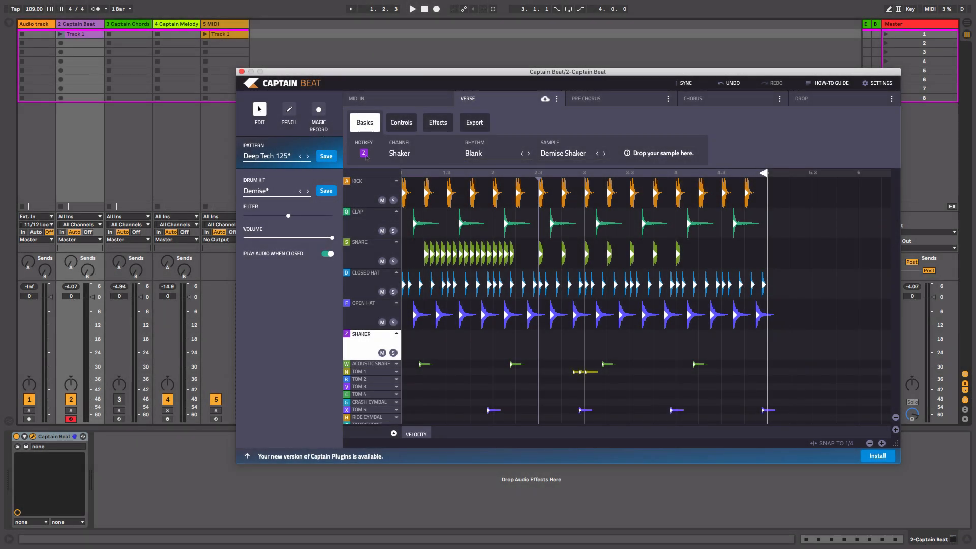
{"action": "key", "text": "z"}
{"action": "key", "text": "space"}
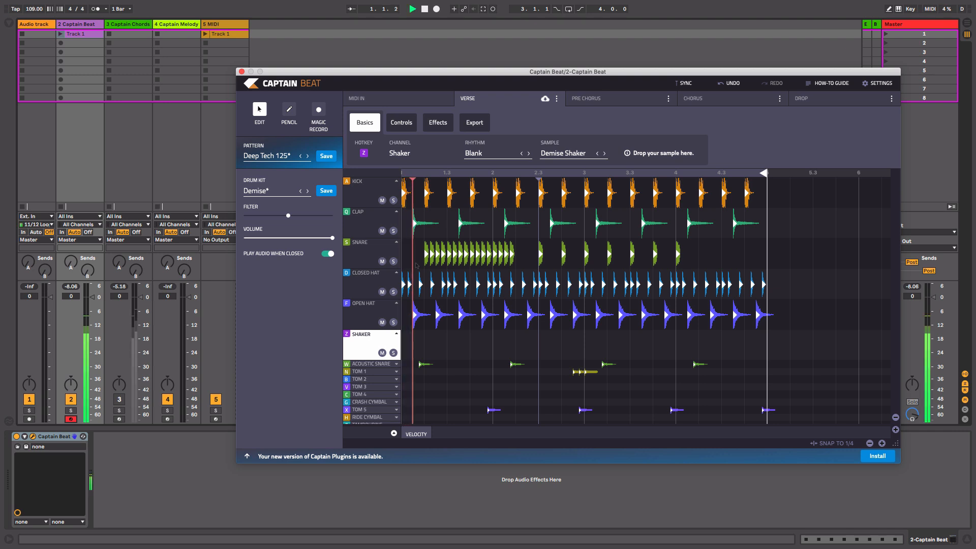
{"action": "key", "text": "z"}
{"action": "key", "text": "z"}
{"action": "key", "text": "z"}
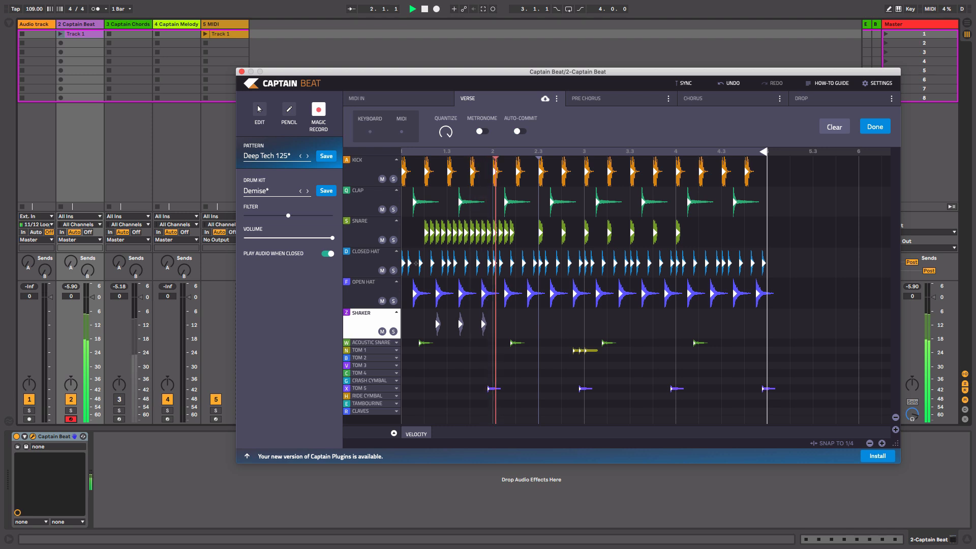
{"action": "key", "text": "z"}
{"action": "key", "text": "z"}
{"action": "key", "text": "z"}
{"action": "key", "text": "space"}
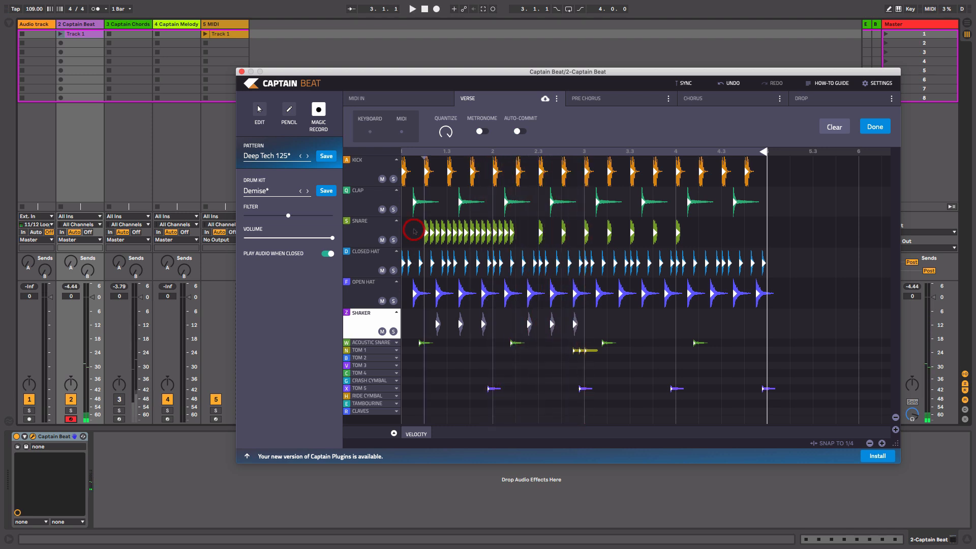
{"action": "key", "text": "Return"}
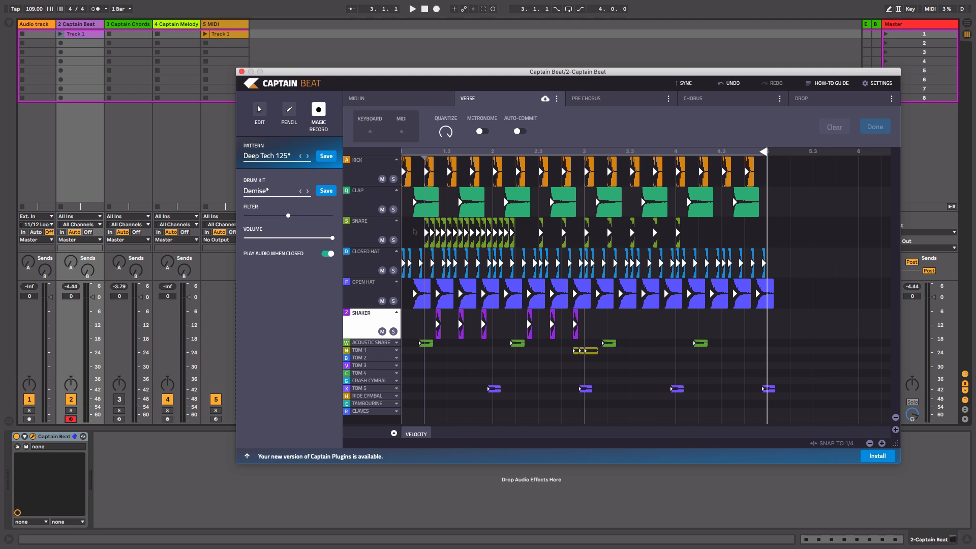
Step: Delete all hits from the Verse pattern, and select and audition the Kick channel
{"action": "key", "text": "Delete"}
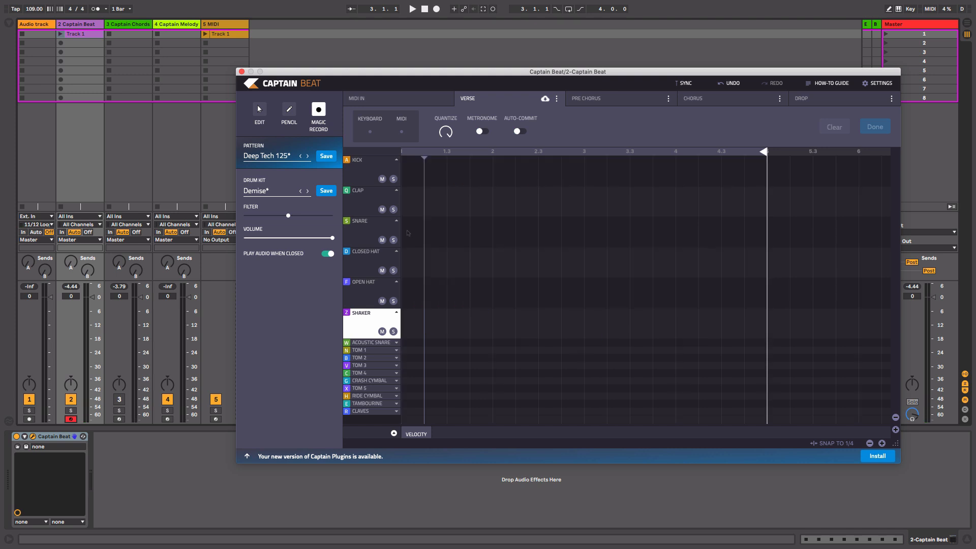
{"action": "left_click", "coordinate": [369, 174]}
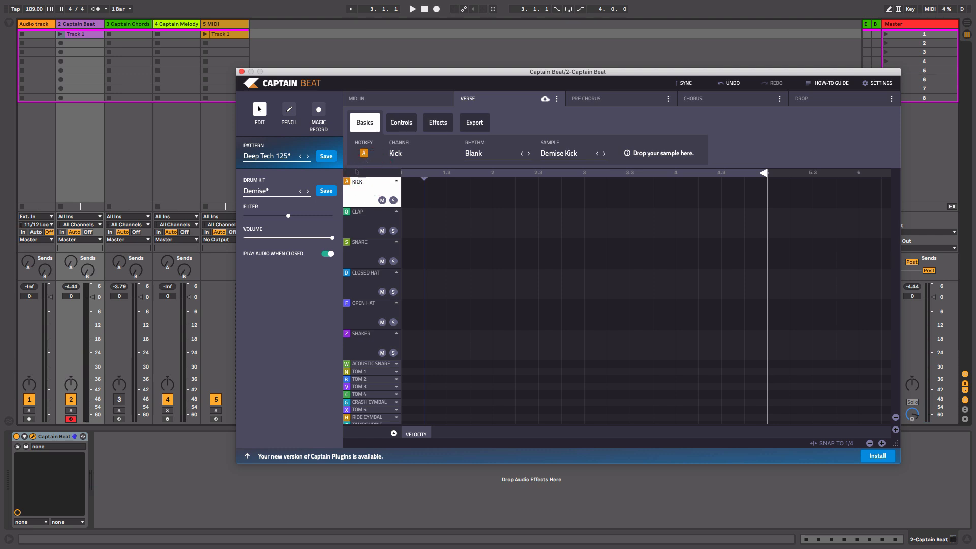
{"action": "key", "text": "a"}
Step: Record a fifteen-hit rhythm on the Kick channel with Magic Record during playback
{"action": "key", "text": "r"}
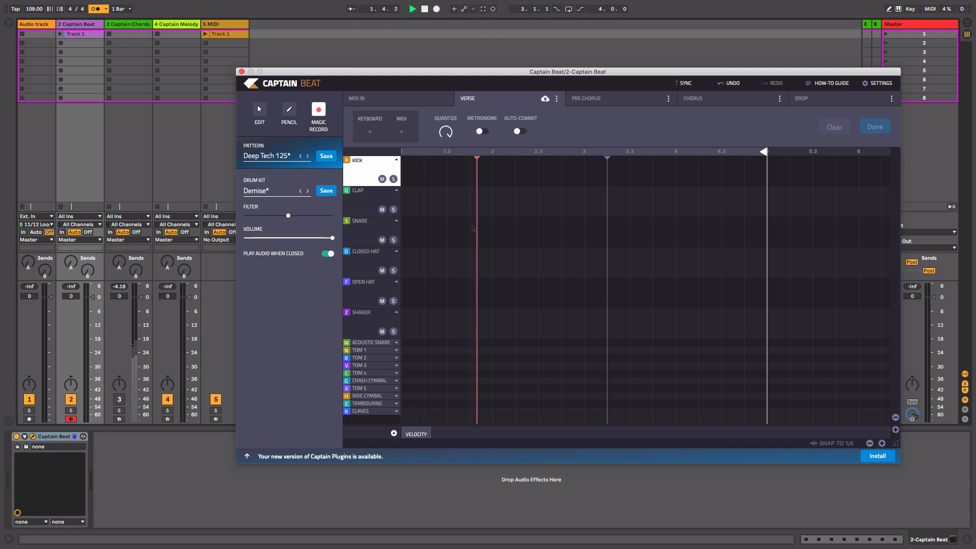
{"action": "key", "text": "a"}
{"action": "key", "text": "a"}
{"action": "key", "text": "a"}
{"action": "key", "text": "a"}
{"action": "key", "text": "a"}
{"action": "key", "text": "a"}
{"action": "key", "text": "a"}
{"action": "key", "text": "a"}
{"action": "key", "text": "a"}
{"action": "key", "text": "a"}
{"action": "key", "text": "a"}
{"action": "key", "text": "a"}
{"action": "key", "text": "a"}
{"action": "key", "text": "a"}
{"action": "key", "text": "a"}
{"action": "key", "text": "space"}
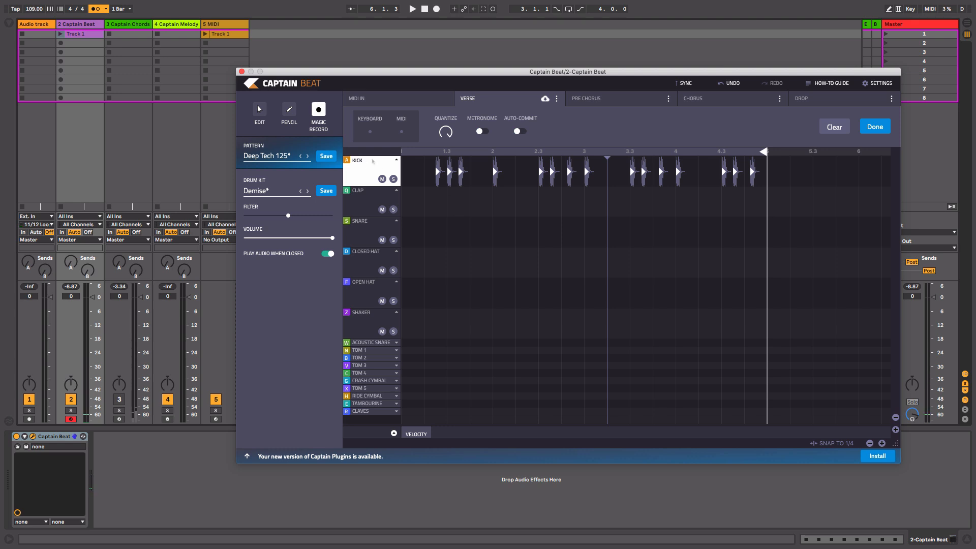
Step: Commit the recorded kicks, move the first kick hit to the start of bar 1, and play the pattern
{"action": "left_click", "coordinate": [430, 191]}
{"action": "left_click", "coordinate": [463, 172]}
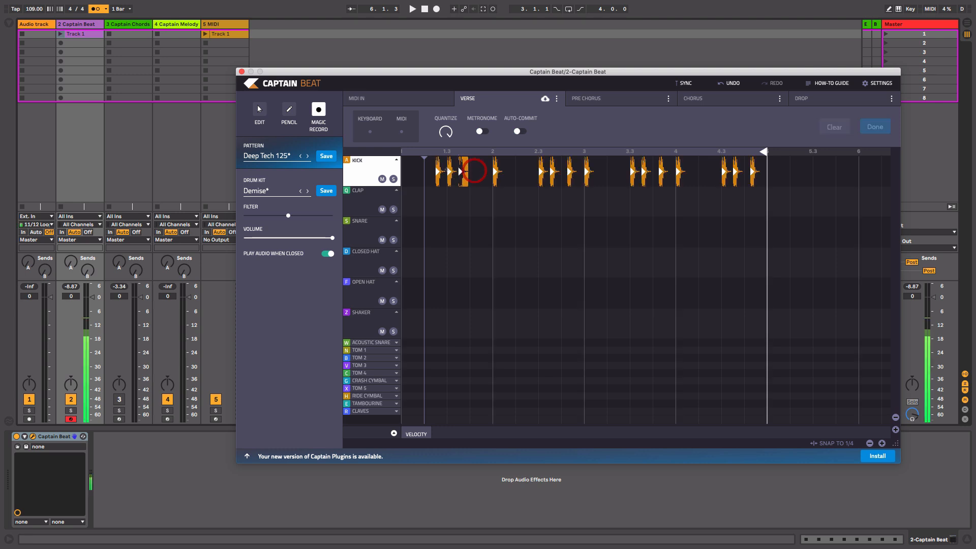
{"action": "left_click_drag", "start_coordinate": [440, 174], "coordinate": [400, 173]}
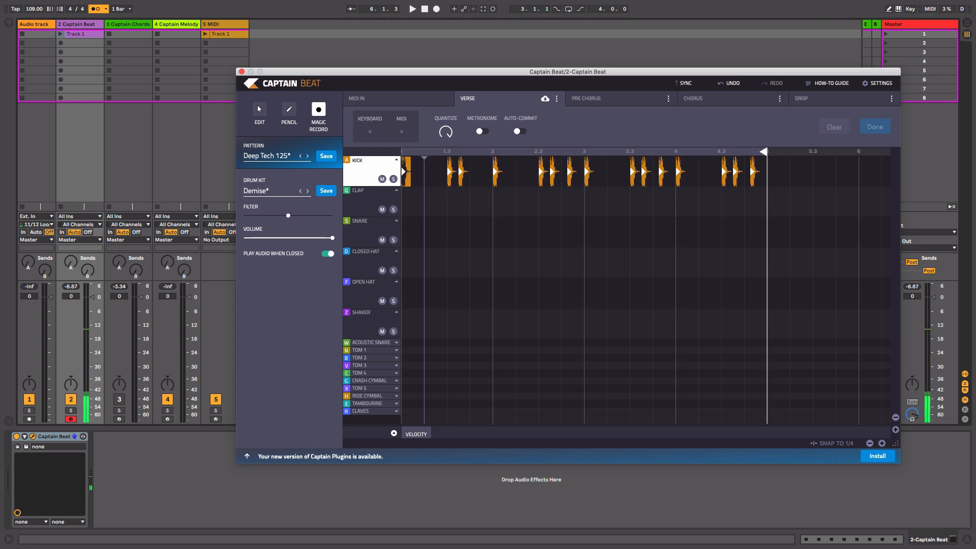
{"action": "key", "text": "space"}
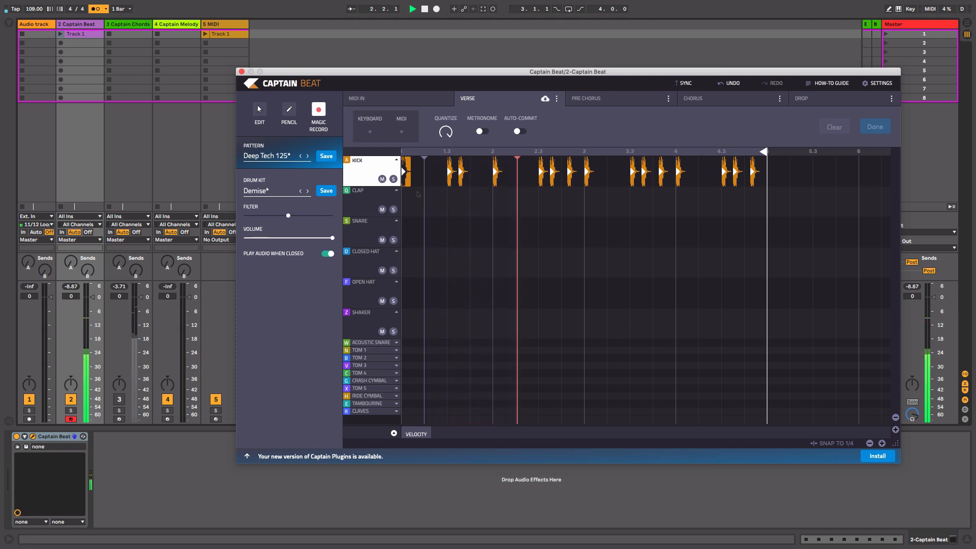
{"action": "key", "text": "space"}
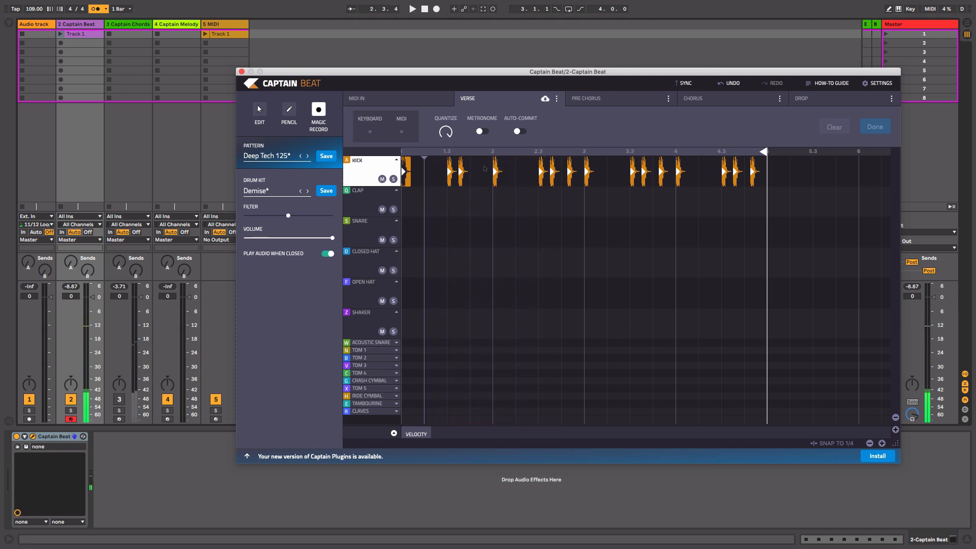
Step: Select the Clap channel, shift the plugin window aside, and show the Beat Academy Sample Pack in Live's browser
{"action": "left_click", "coordinate": [367, 204]}
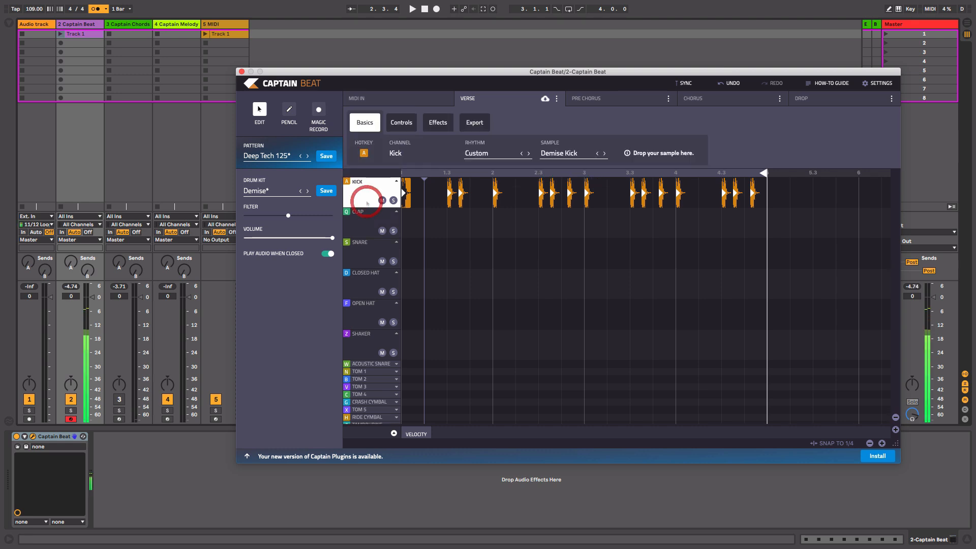
{"action": "left_click", "coordinate": [364, 219]}
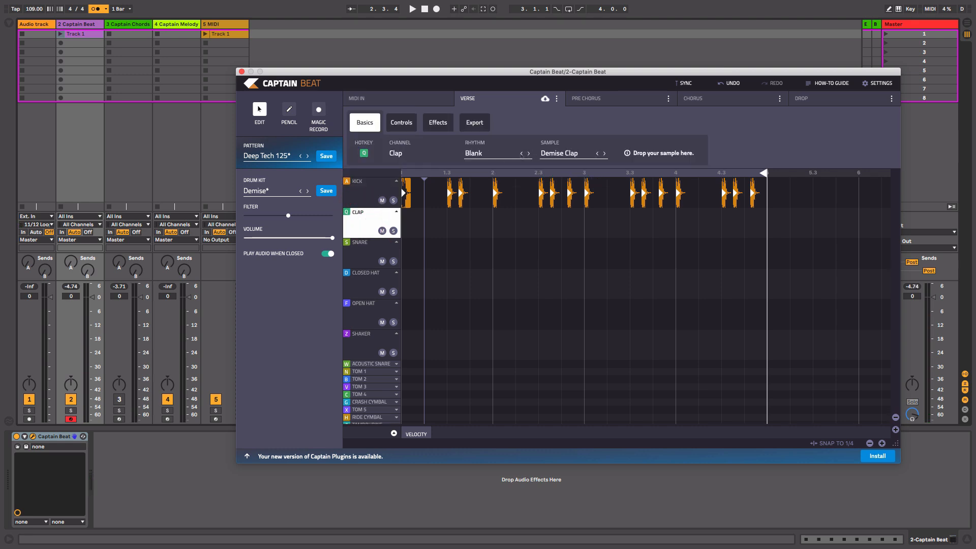
{"action": "left_click_drag", "start_coordinate": [539, 74], "coordinate": [566, 68]}
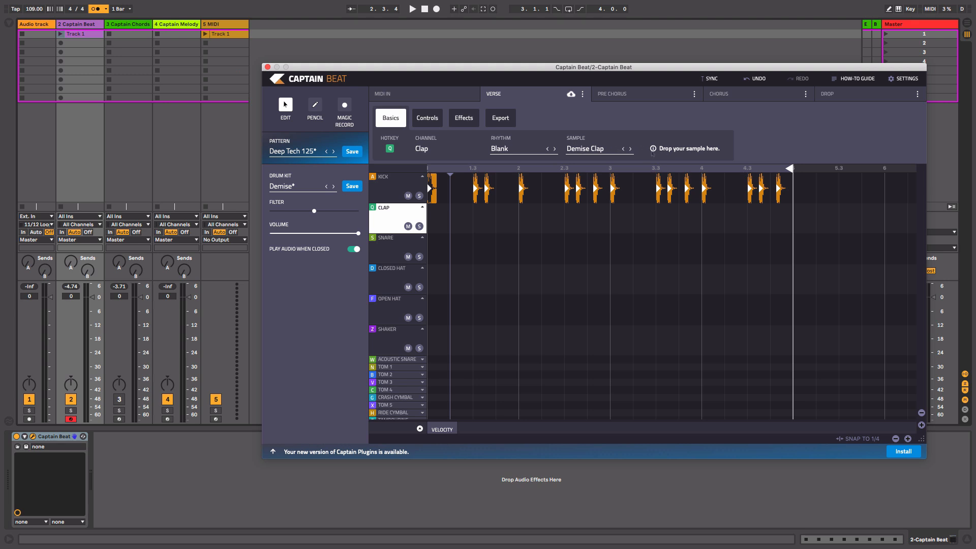
{"action": "left_click", "coordinate": [10, 23]}
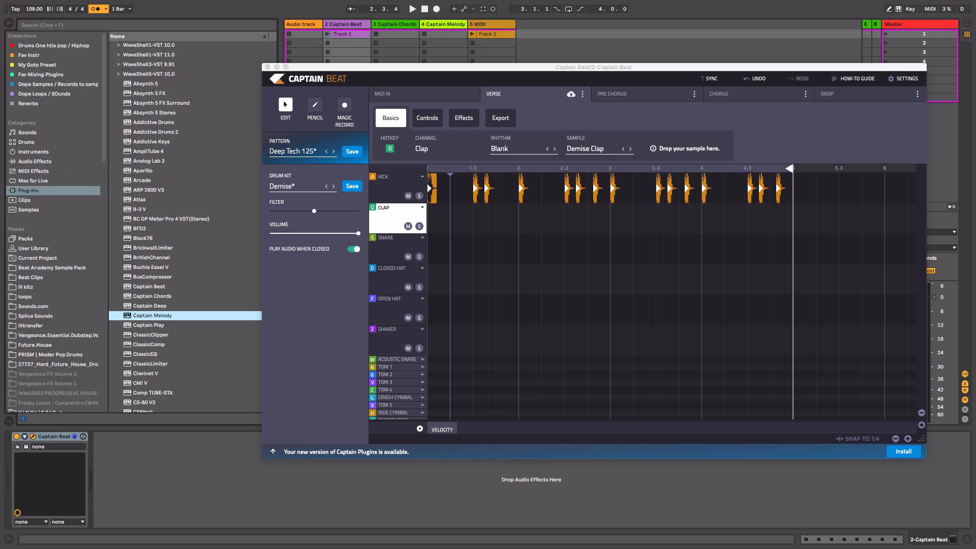
{"action": "left_click", "coordinate": [36, 268]}
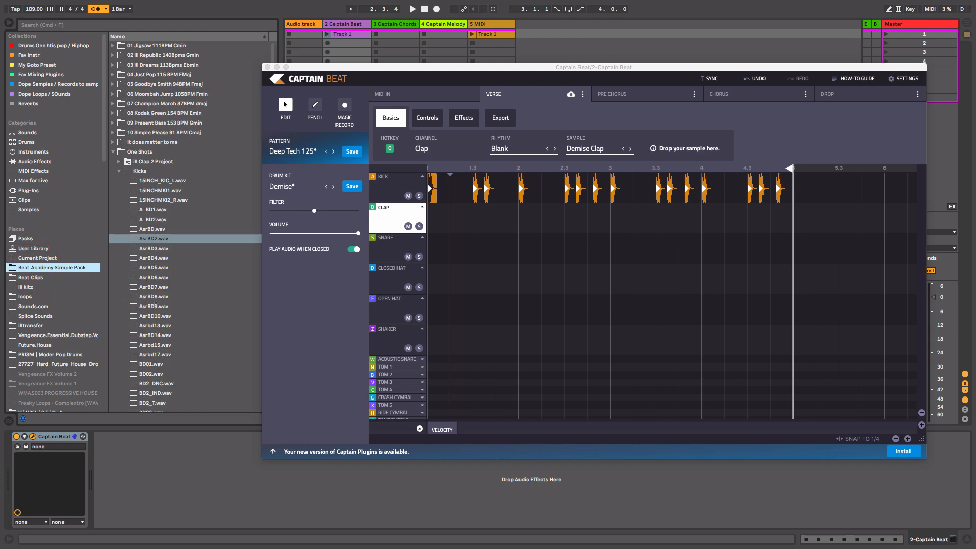
Step: Preview several kick samples from the One Shots Kicks folder
{"action": "left_click", "coordinate": [153, 297]}
{"action": "left_click", "coordinate": [152, 335]}
{"action": "left_click", "coordinate": [152, 374]}
{"action": "left_click", "coordinate": [152, 394]}
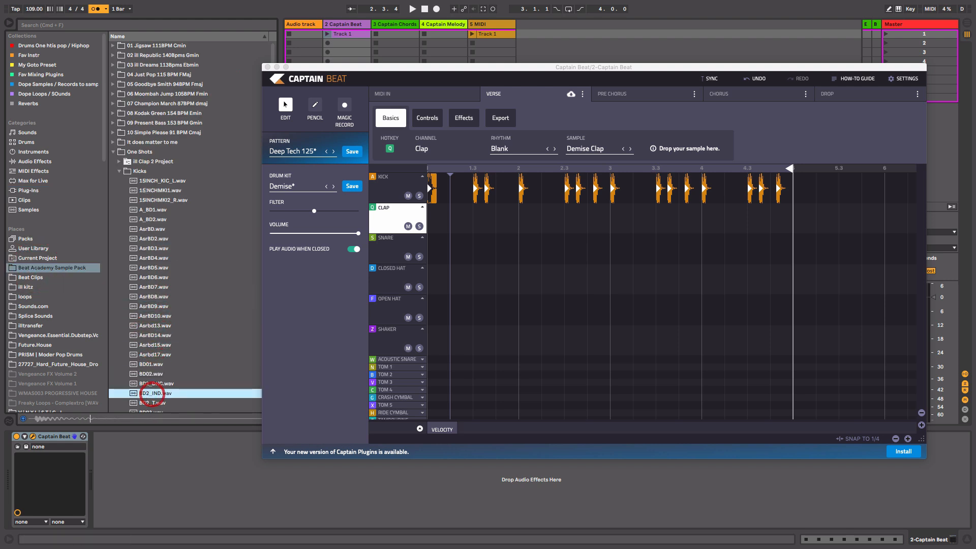
Step: Preview samples in the Snares folder and load snare147.aif as the Clap channel's sample
{"action": "left_click", "coordinate": [119, 171]}
{"action": "left_click", "coordinate": [119, 180]}
{"action": "left_click", "coordinate": [147, 220]}
{"action": "left_click", "coordinate": [143, 248]}
{"action": "left_click", "coordinate": [144, 258]}
{"action": "left_click", "coordinate": [145, 278]}
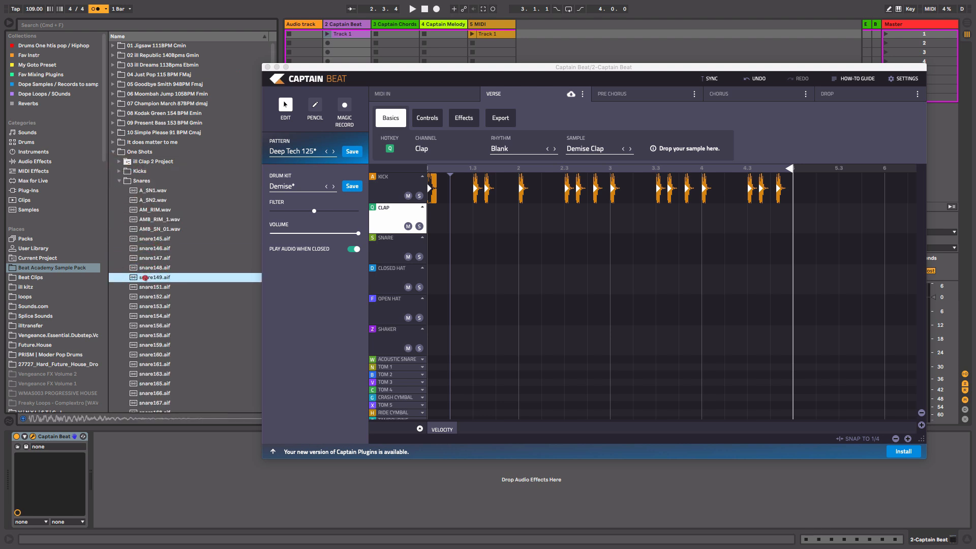
{"action": "left_click", "coordinate": [144, 258]}
{"action": "left_click_drag", "start_coordinate": [141, 258], "coordinate": [675, 148]}
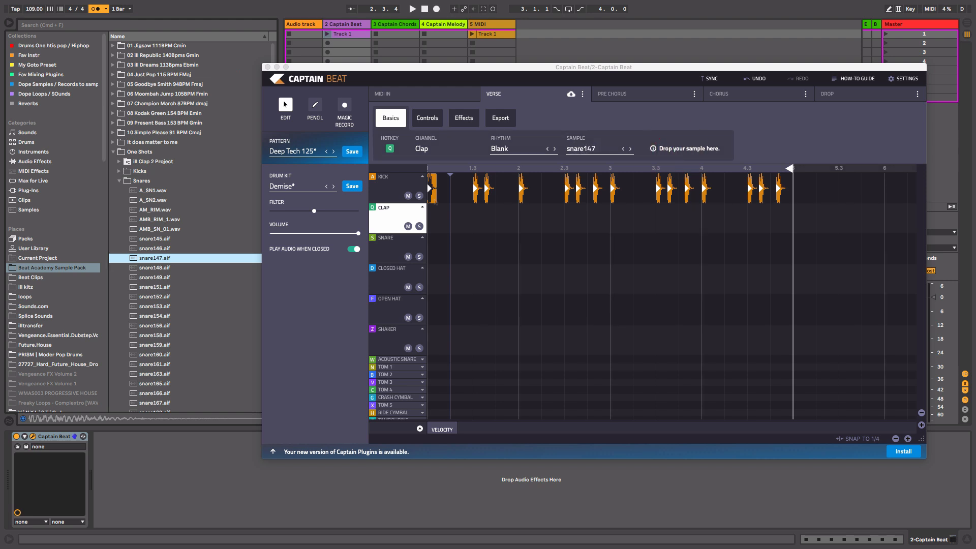
Step: Add Clap hits at beats 1.2 and 2.2, playing the pattern after each one
{"action": "left_click", "coordinate": [454, 219]}
{"action": "key", "text": "space"}
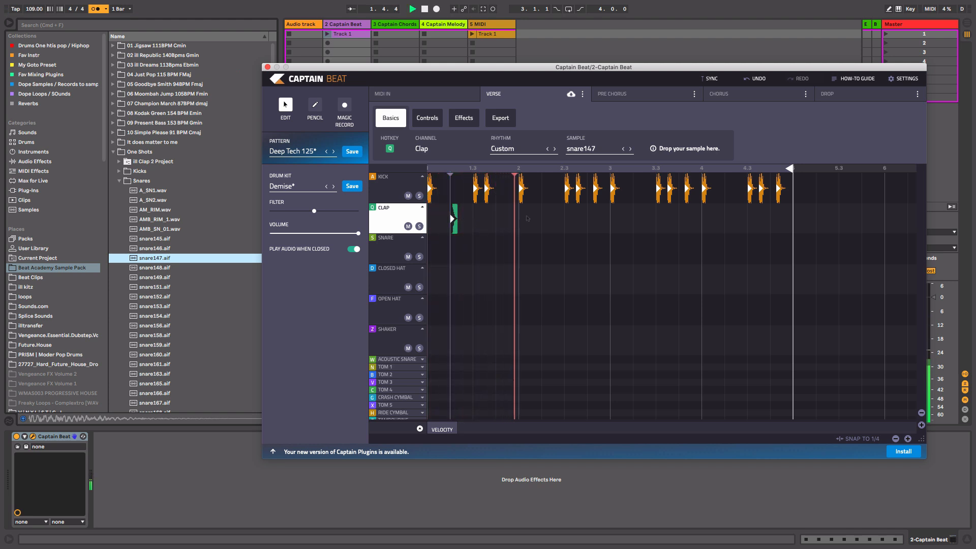
{"action": "key", "text": "space"}
{"action": "left_click", "coordinate": [545, 218]}
{"action": "key", "text": "space"}
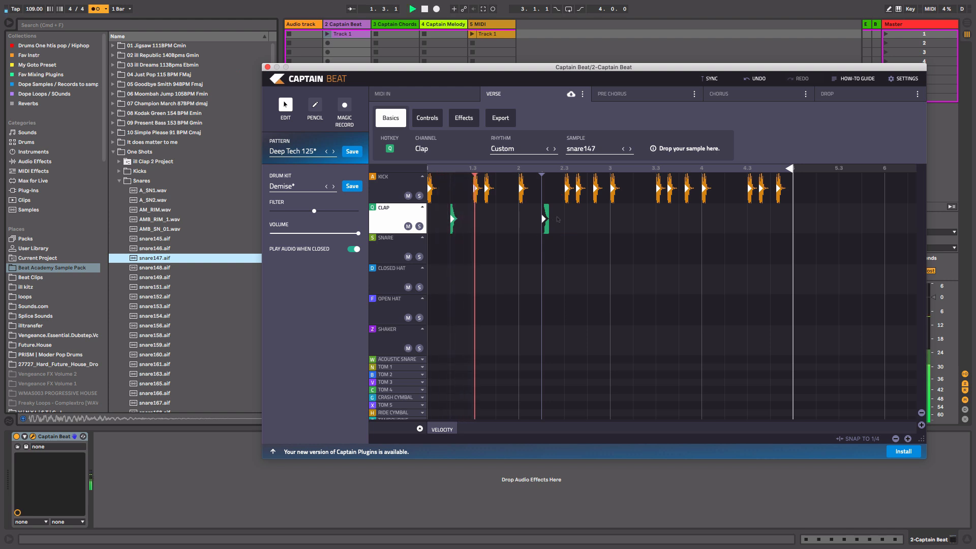
{"action": "key", "text": "space"}
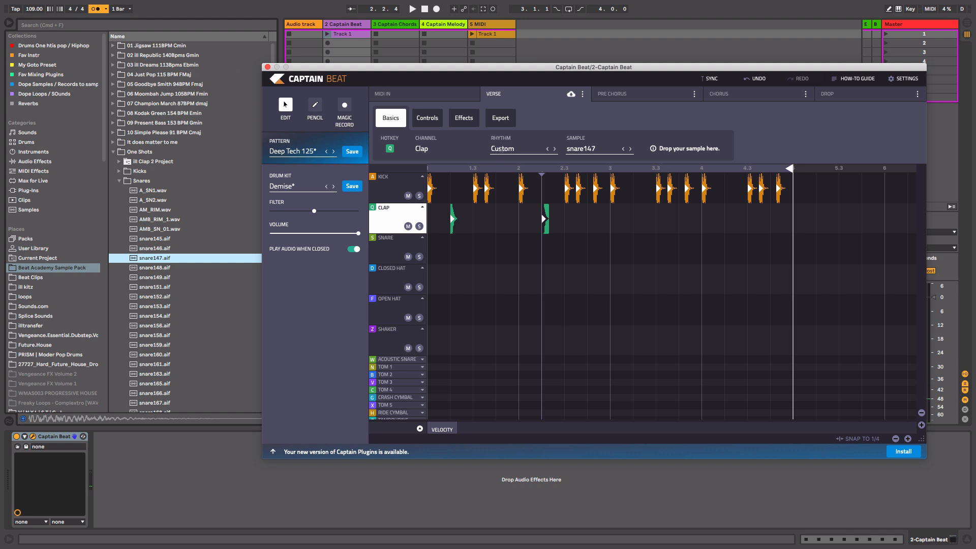
Step: Audition the Just The Beginning 125 rhythm on the Clap channel and replace it with Ocean Disco 125
{"action": "left_click", "coordinate": [516, 149]}
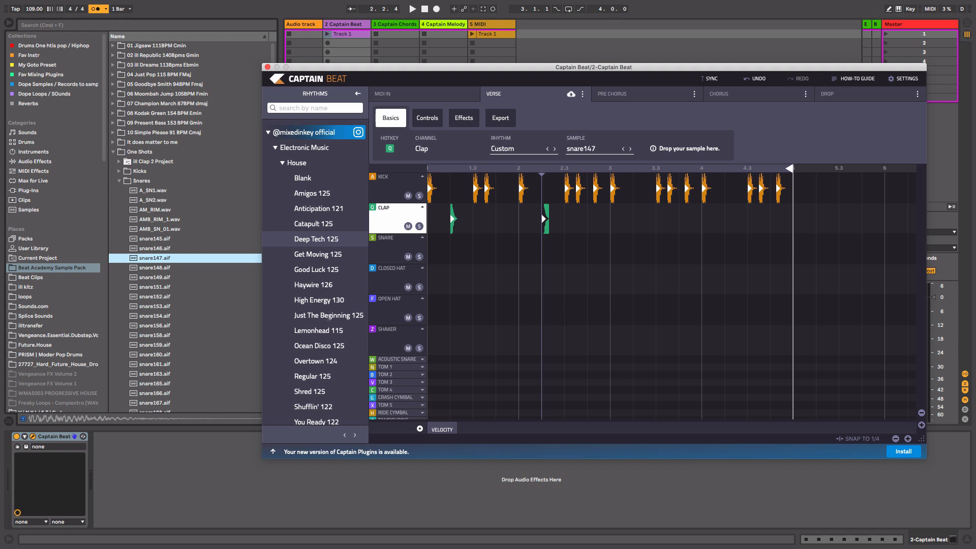
{"action": "left_click", "coordinate": [329, 316]}
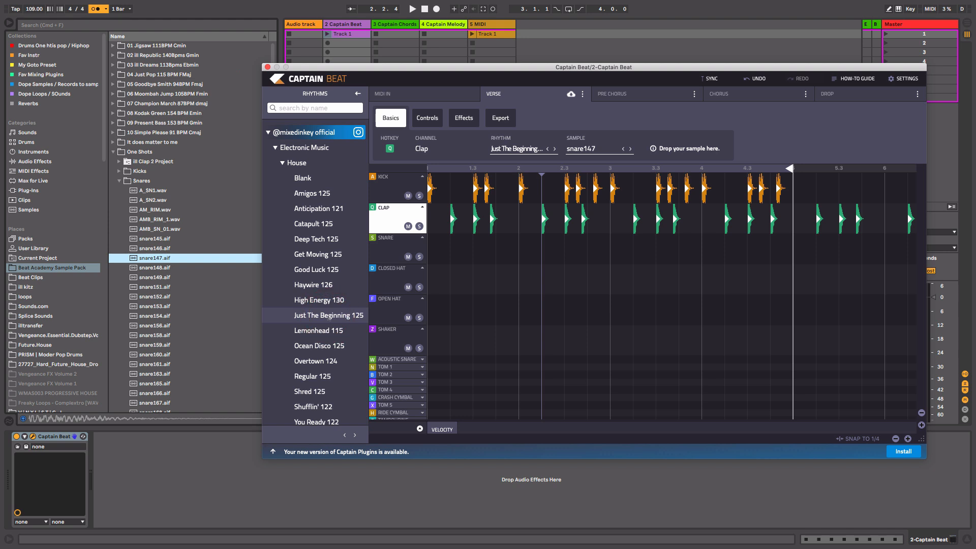
{"action": "key", "text": "space"}
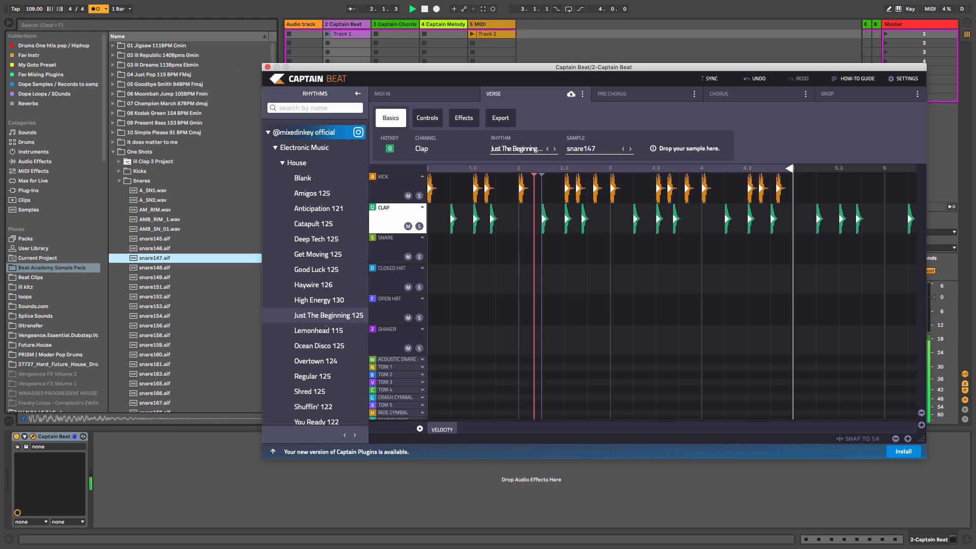
{"action": "left_click", "coordinate": [323, 352]}
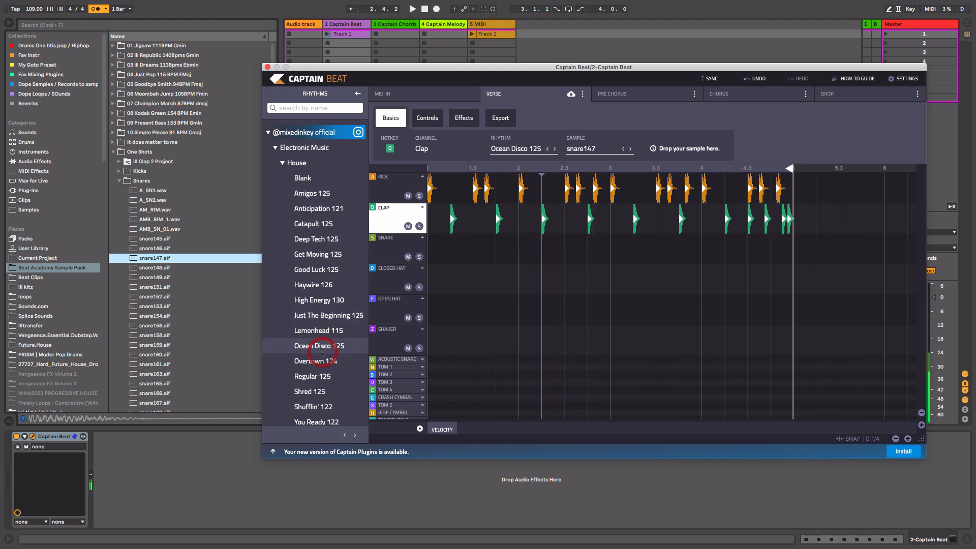
{"action": "key", "text": "space"}
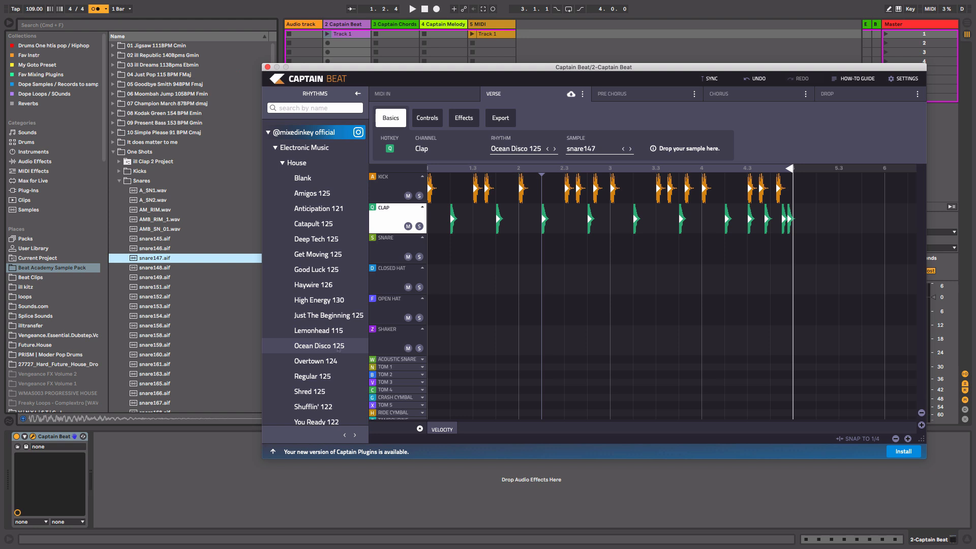
Step: Set the project tempo to 125 BPM and play the beat
{"action": "left_click", "coordinate": [35, 11]}
{"action": "left_click", "coordinate": [34, 9]}
{"action": "type", "text": "125"}
{"action": "key", "text": "Return"}
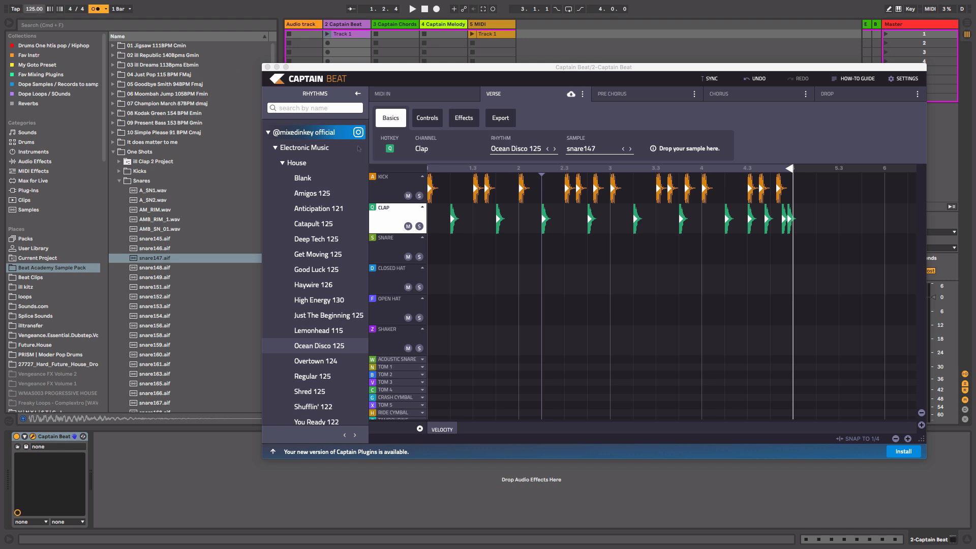
{"action": "key", "text": "space"}
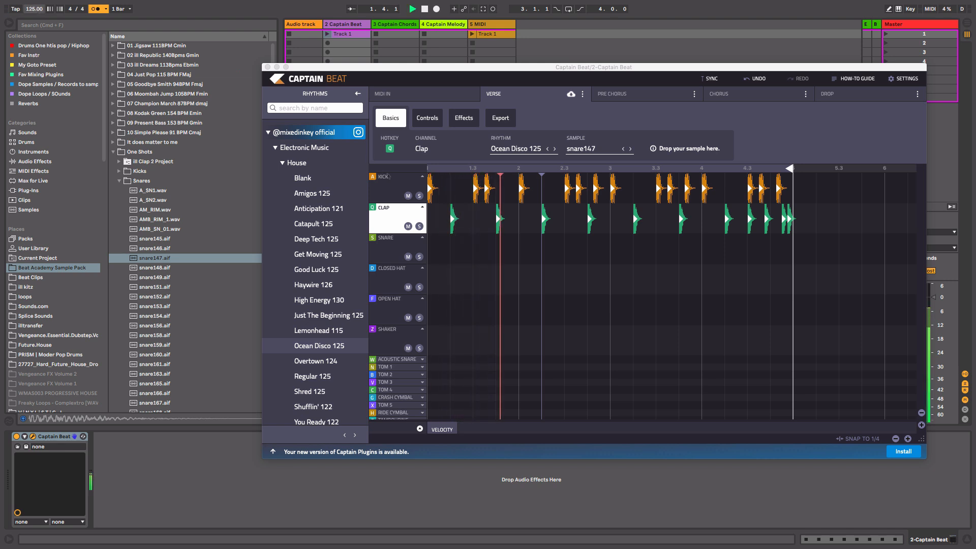
Step: Set the Kick channel's rhythm to Overtown 124 and play the beat
{"action": "key", "text": "space"}
{"action": "left_click", "coordinate": [388, 190]}
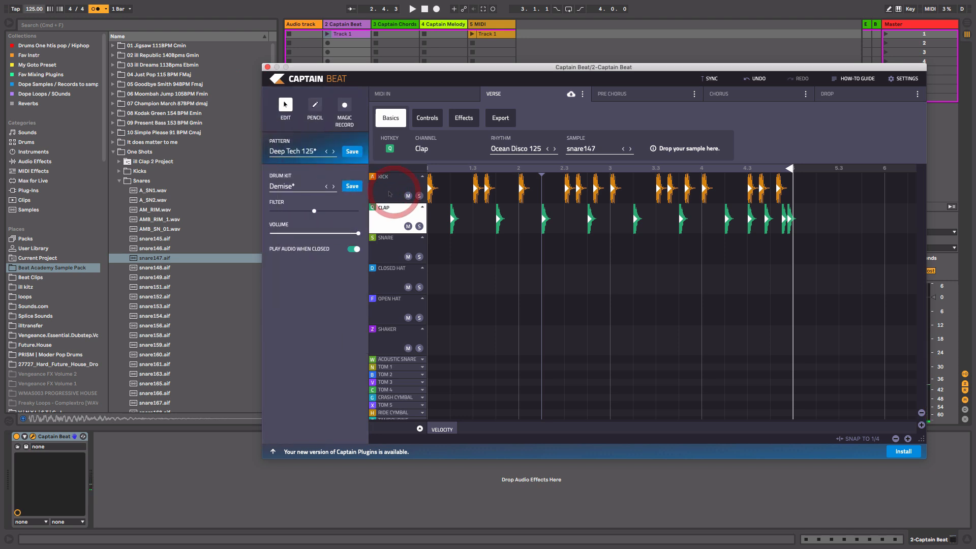
{"action": "left_click", "coordinate": [508, 148]}
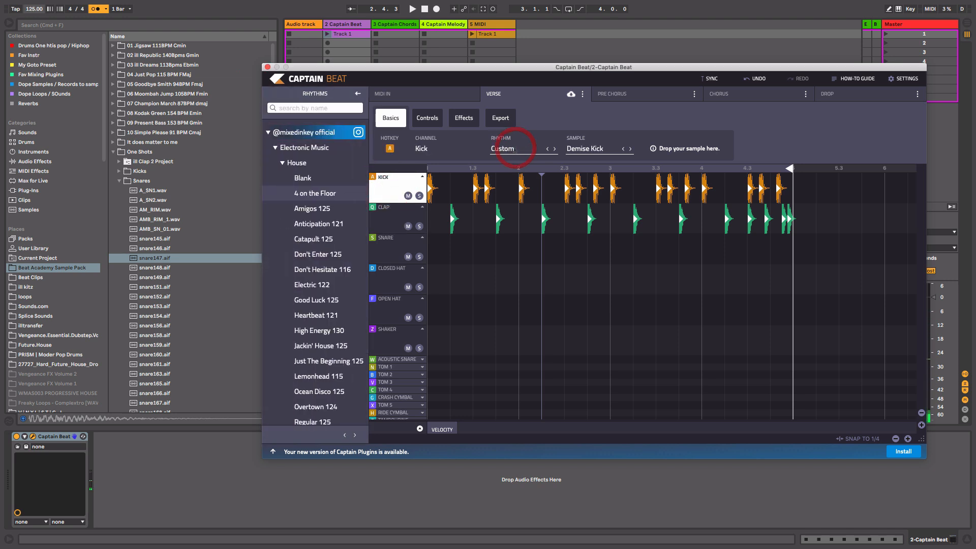
{"action": "left_click", "coordinate": [317, 407]}
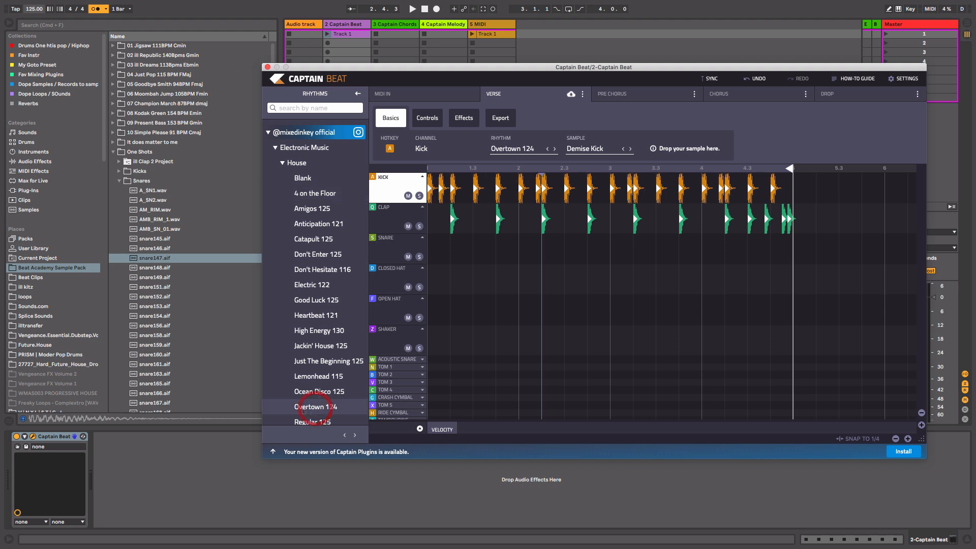
{"action": "key", "text": "space"}
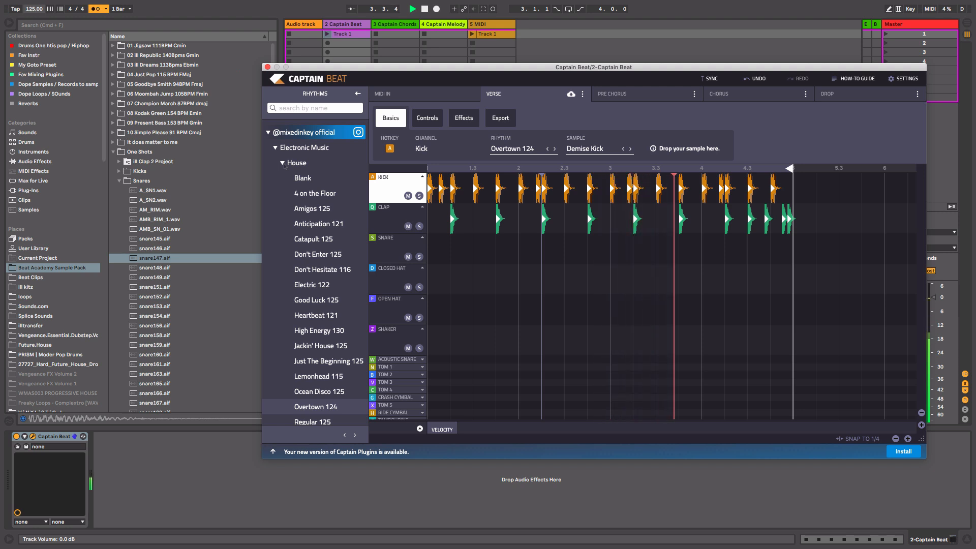
{"action": "key", "text": "space"}
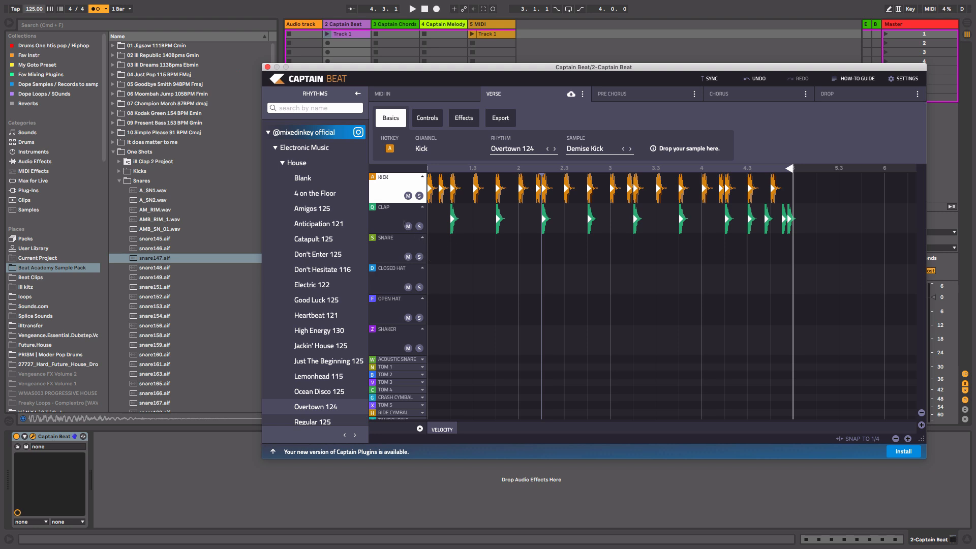
Step: Shorten the Clap channel's hold to its minimum and decay to 0.244 s, and raise its pitch to +2.9 while listening
{"action": "left_click", "coordinate": [392, 223]}
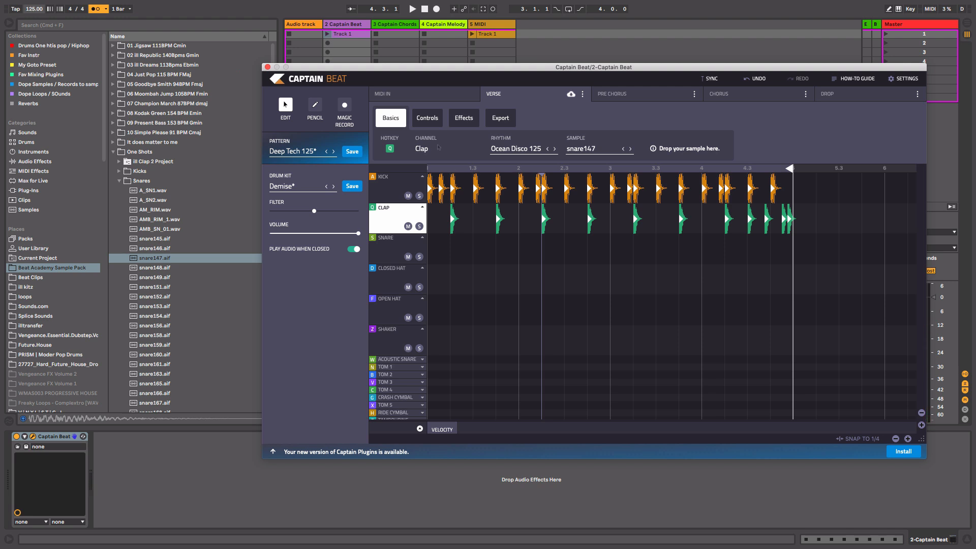
{"action": "left_click", "coordinate": [427, 118]}
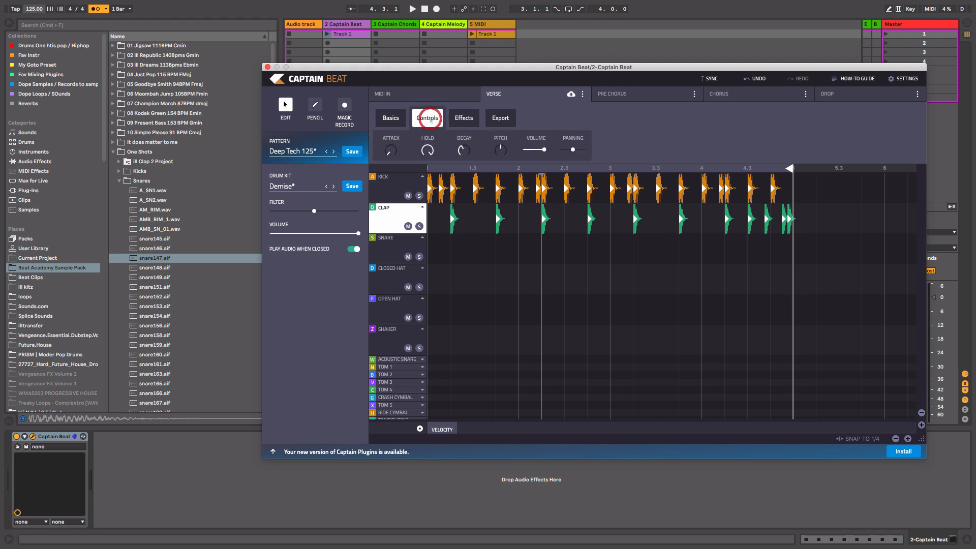
{"action": "left_click", "coordinate": [427, 151]}
{"action": "left_click", "coordinate": [463, 153]}
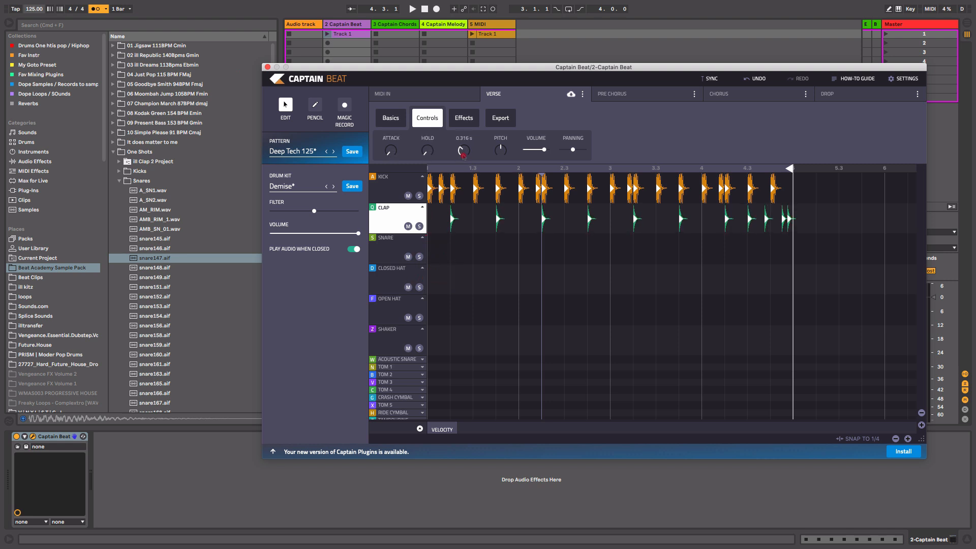
{"action": "left_click_drag", "start_coordinate": [463, 156], "coordinate": [465, 156]}
{"action": "key", "text": "space"}
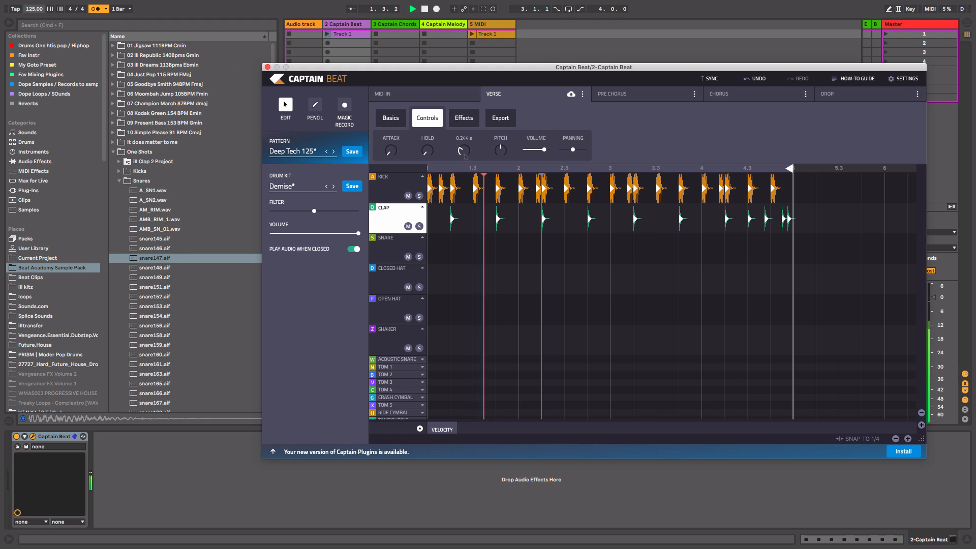
{"action": "left_click_drag", "start_coordinate": [501, 156], "coordinate": [506, 153]}
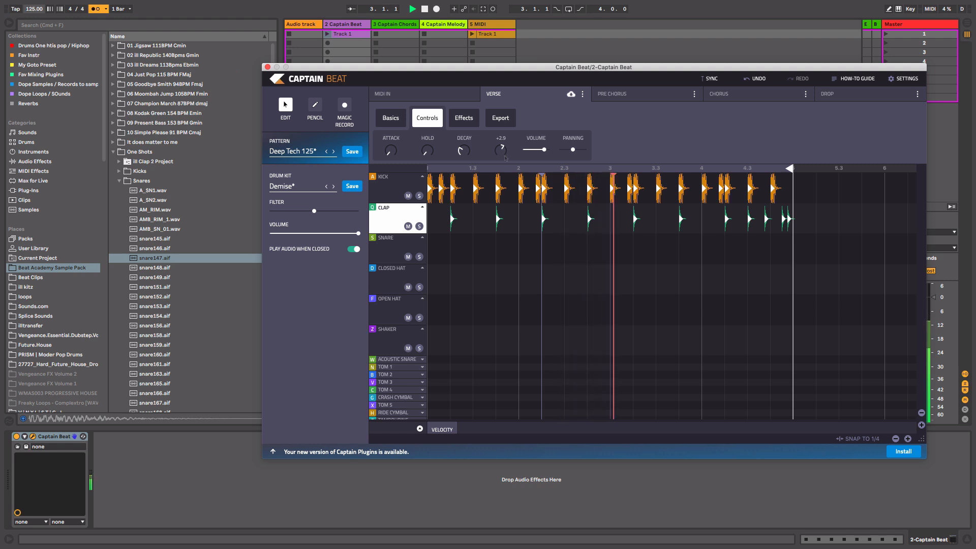
{"action": "key", "text": "space"}
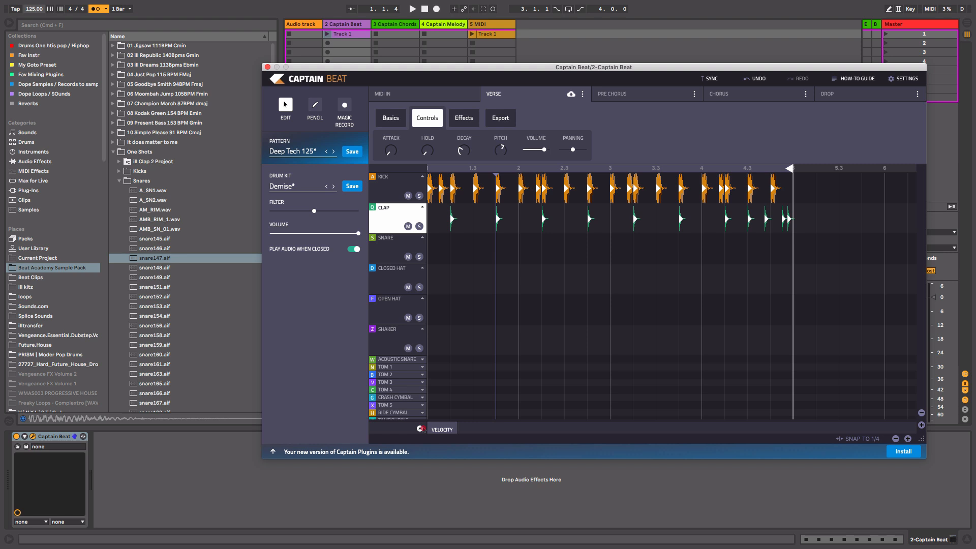
Step: Show the velocity lane and pencil Closed Hat hits on every beat of the four-bar Verse
{"action": "left_click", "coordinate": [420, 429]}
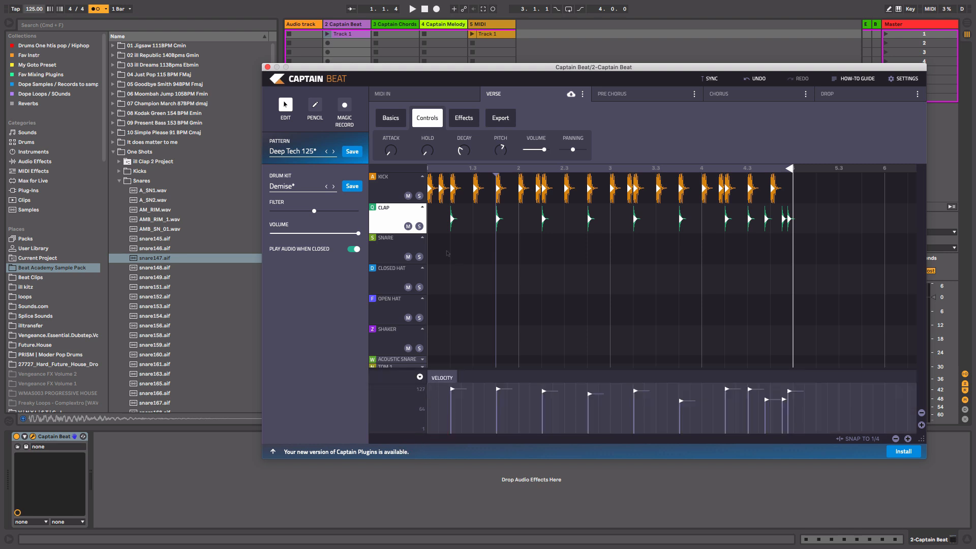
{"action": "left_click", "coordinate": [393, 280]}
{"action": "left_click", "coordinate": [434, 280]}
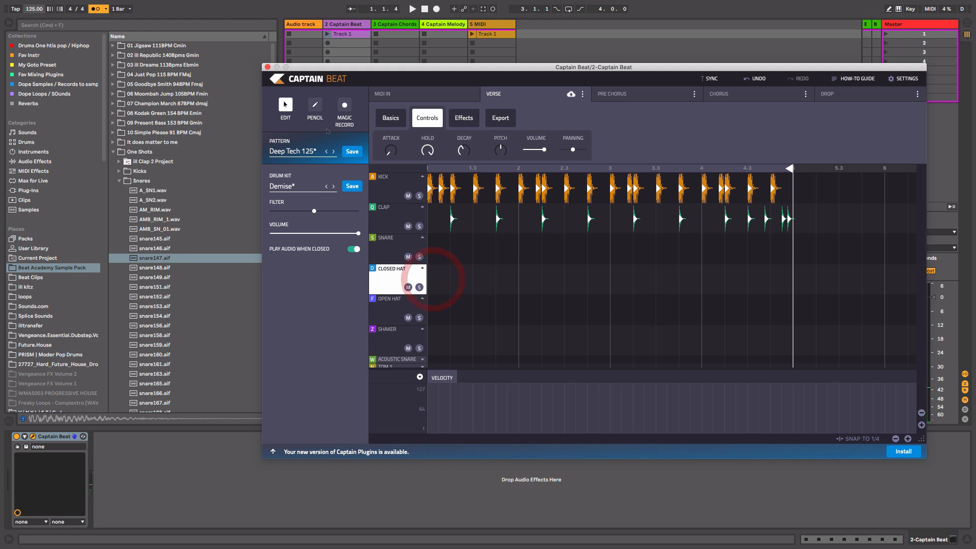
{"action": "left_click", "coordinate": [315, 105]}
{"action": "left_click_drag", "start_coordinate": [430, 280], "coordinate": [476, 280]}
{"action": "mouse_move", "coordinate": [536, 280]}
{"action": "left_mouse_down"}
{"action": "mouse_move", "coordinate": [766, 282]}
{"action": "mouse_move", "coordinate": [793, 305]}
{"action": "left_mouse_up"}
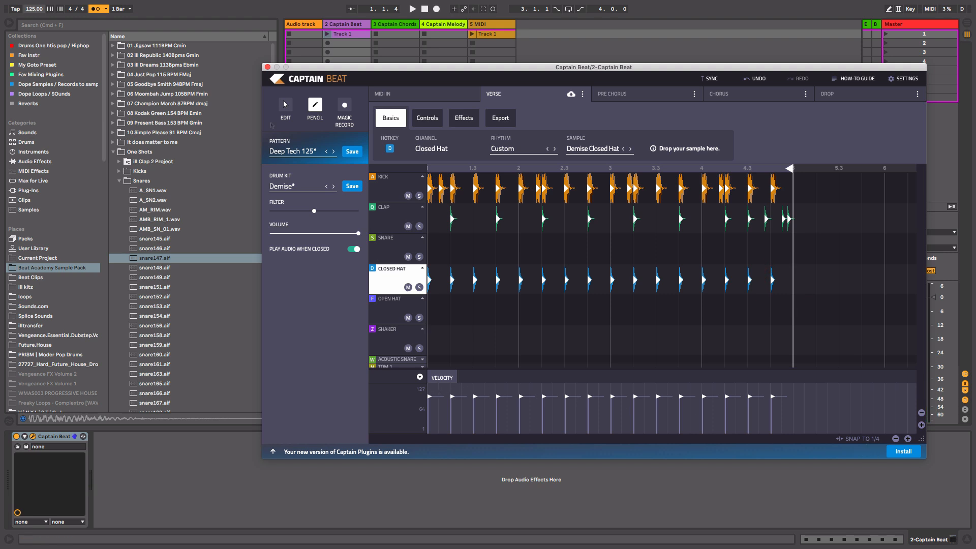
Step: Lower the velocity of every second Closed Hat hit and play the pattern
{"action": "left_click", "coordinate": [284, 105]}
{"action": "left_click_drag", "start_coordinate": [452, 396], "coordinate": [545, 414]}
{"action": "key", "text": "space"}
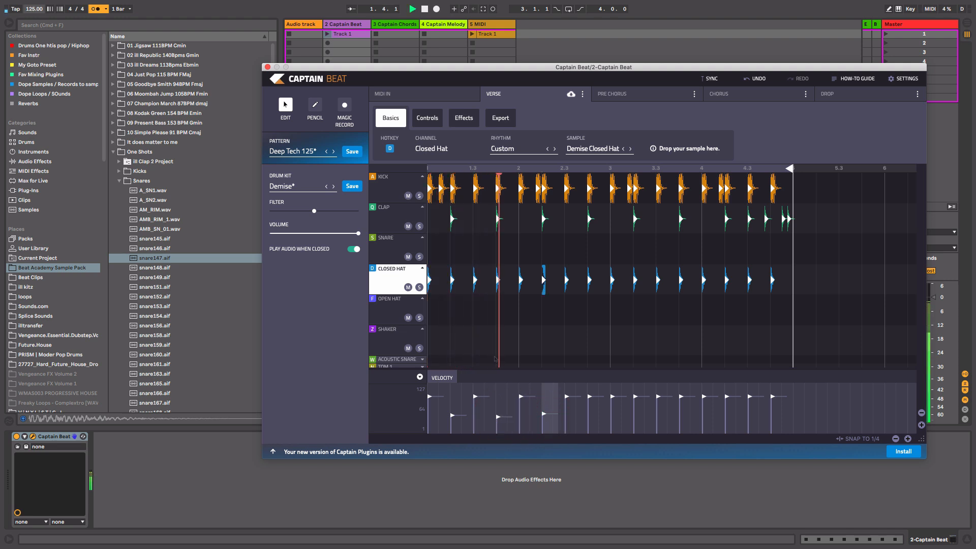
{"action": "key", "text": "space"}
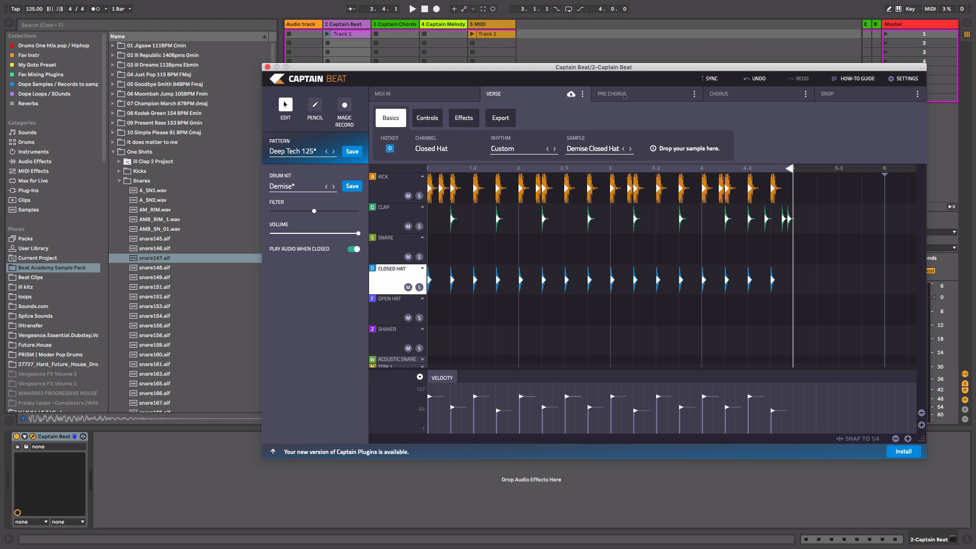
Step: Copy the Verse pattern and paste it into the Pre Chorus section
{"action": "left_click", "coordinate": [583, 95]}
{"action": "left_click", "coordinate": [610, 108]}
{"action": "left_click", "coordinate": [617, 95]}
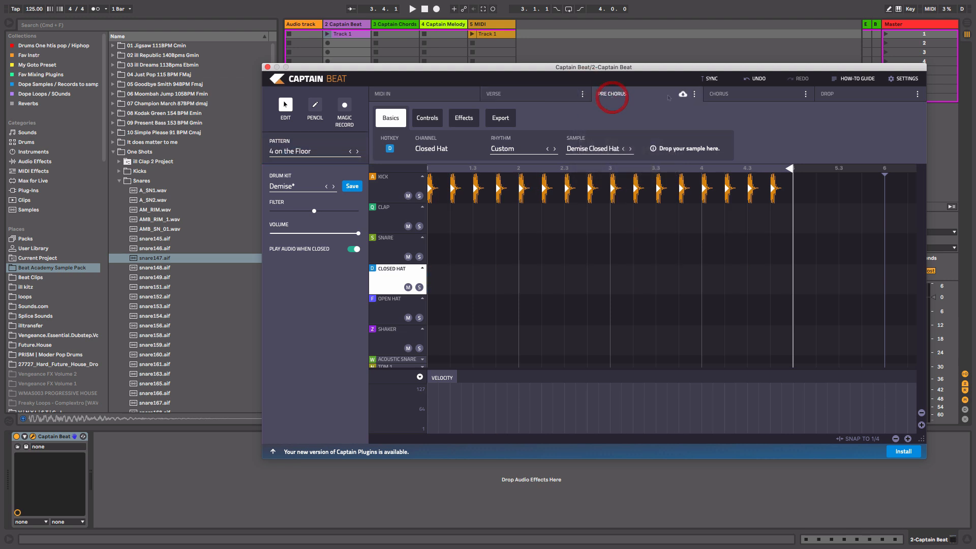
{"action": "left_click", "coordinate": [695, 95]}
{"action": "left_click", "coordinate": [714, 118]}
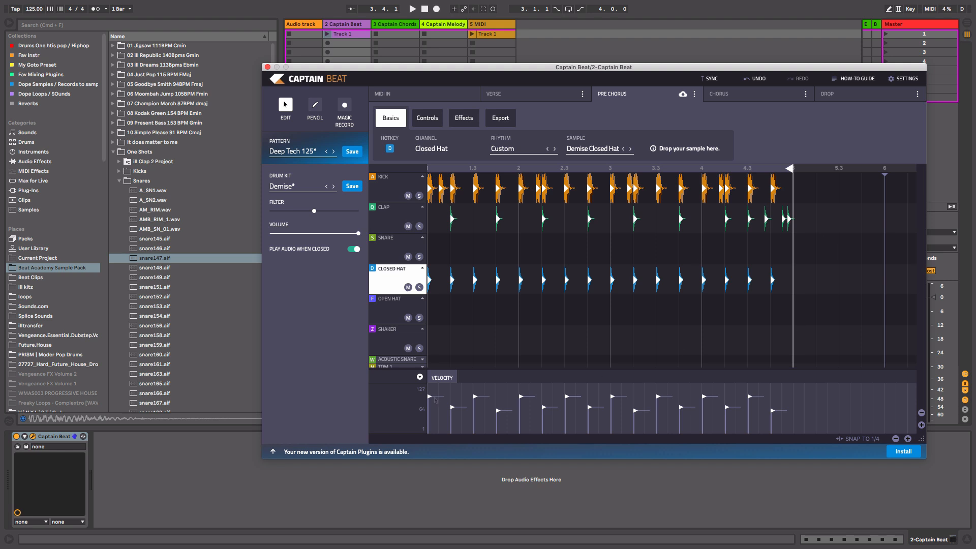
{"action": "left_click", "coordinate": [397, 344]}
{"action": "left_click", "coordinate": [420, 377]}
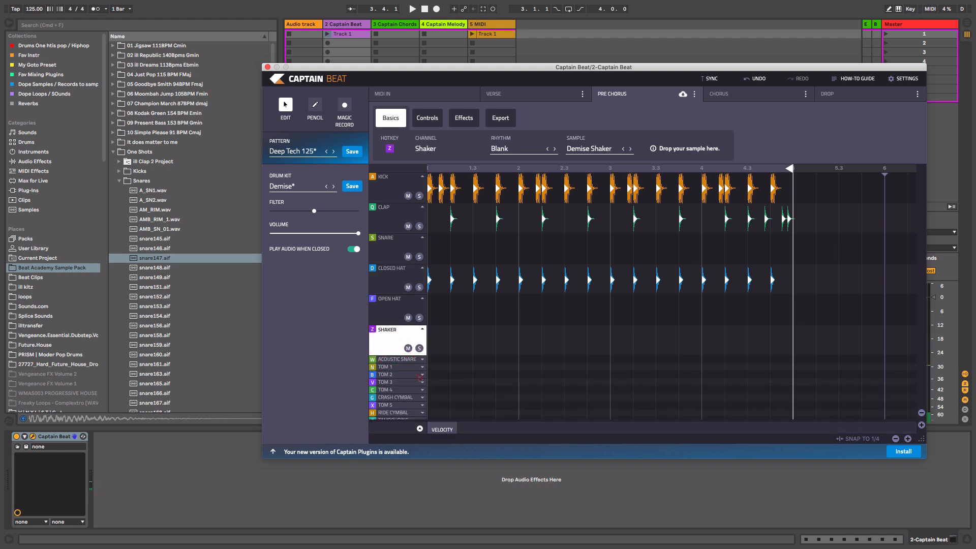
{"action": "left_click", "coordinate": [391, 342]}
{"action": "left_click", "coordinate": [307, 151]}
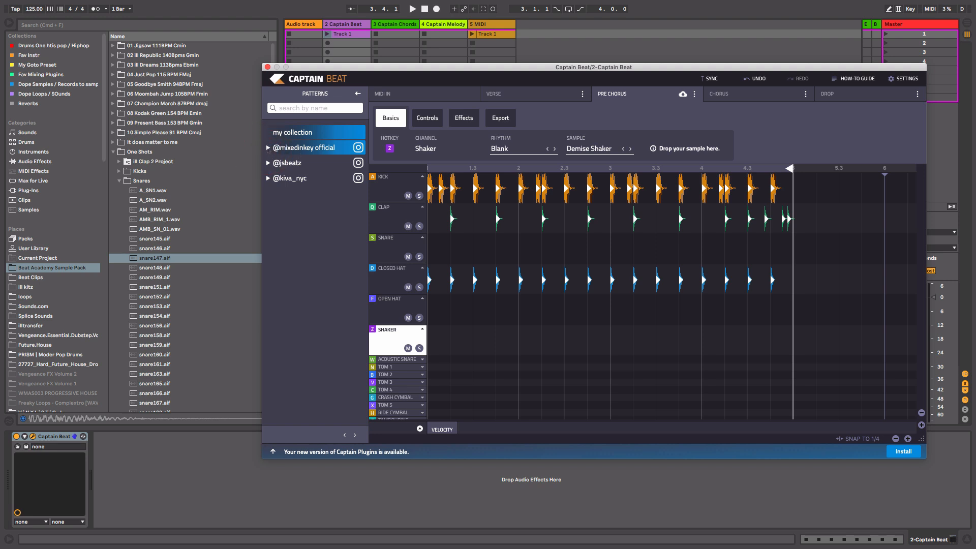
{"action": "left_click", "coordinate": [268, 148]}
{"action": "left_click", "coordinate": [275, 165]}
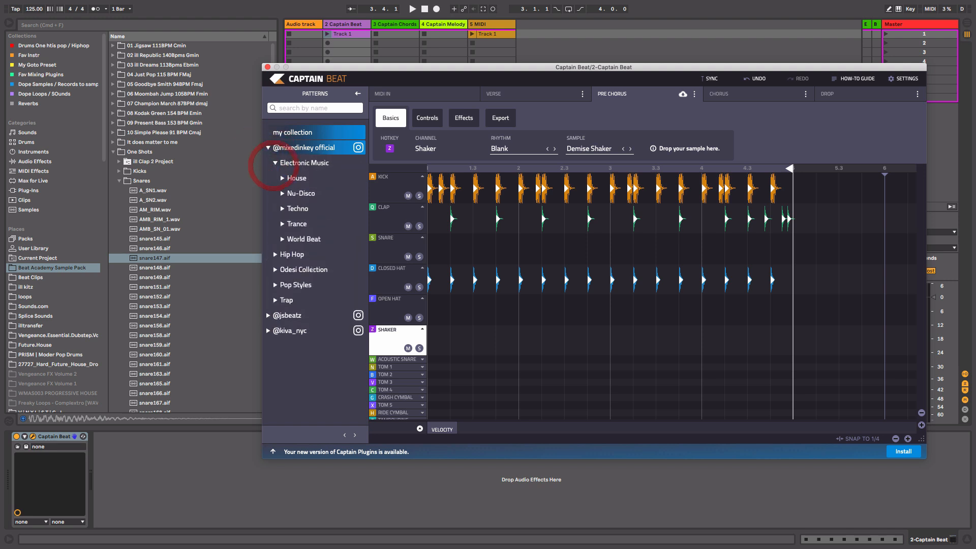
{"action": "left_click", "coordinate": [282, 178]}
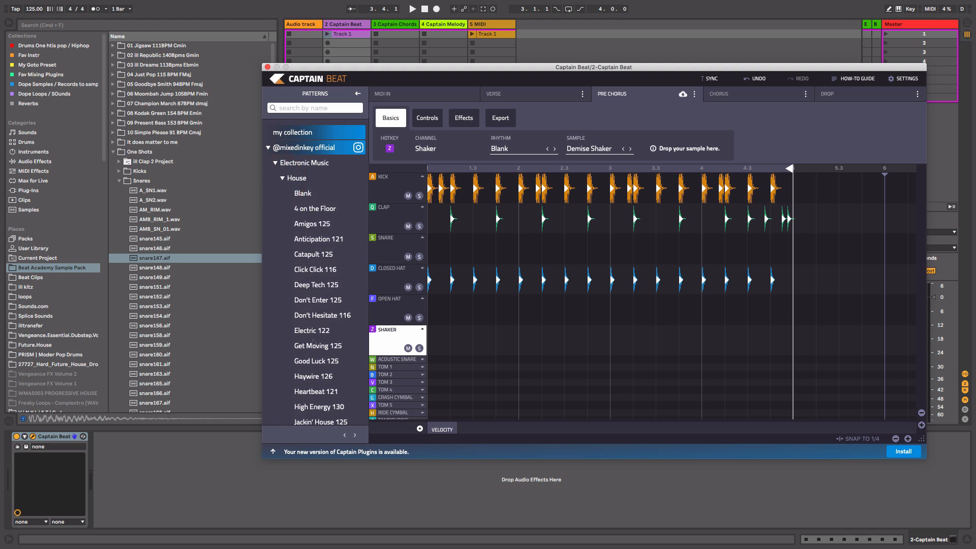
{"action": "left_click", "coordinate": [315, 331]}
{"action": "key", "text": "space"}
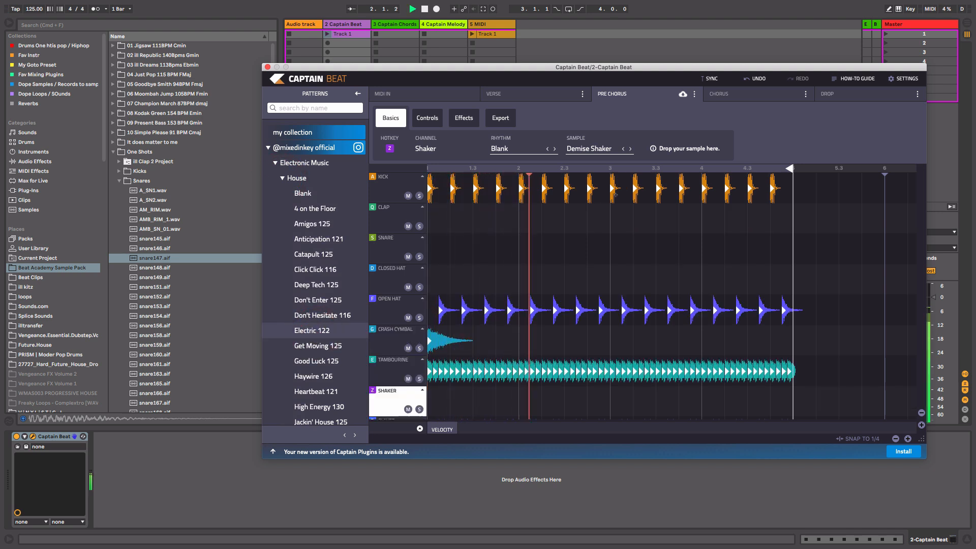
Step: Compare the Verse with the Pre Chorus, and copy the Pre Chorus's Electric 122 pattern into the Verse
{"action": "left_click", "coordinate": [545, 96]}
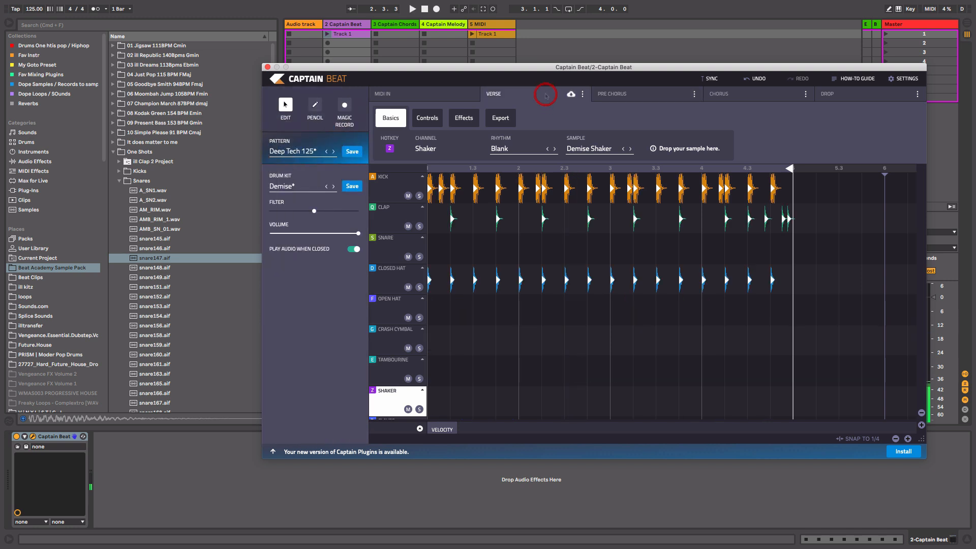
{"action": "key", "text": "space"}
{"action": "left_click", "coordinate": [616, 94]}
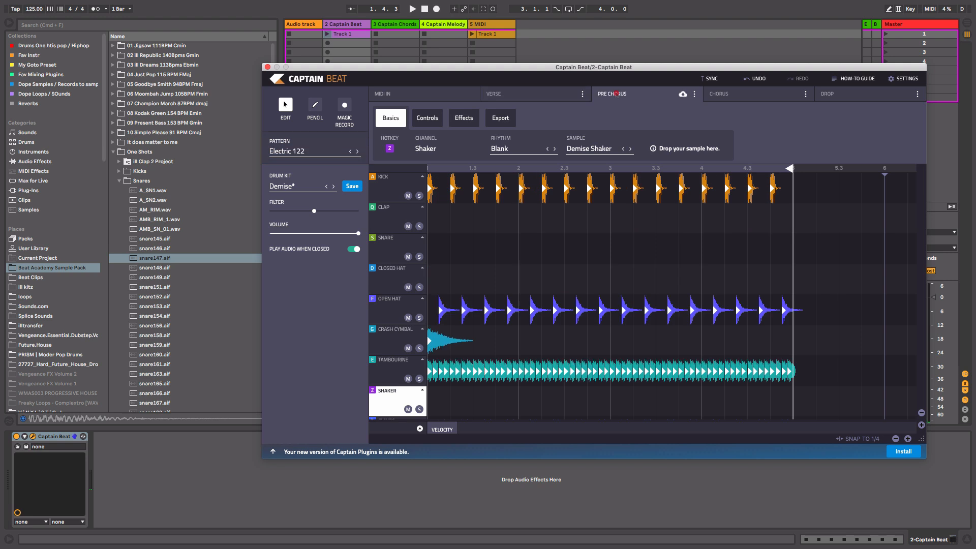
{"action": "left_click", "coordinate": [695, 94]}
{"action": "left_click", "coordinate": [719, 108]}
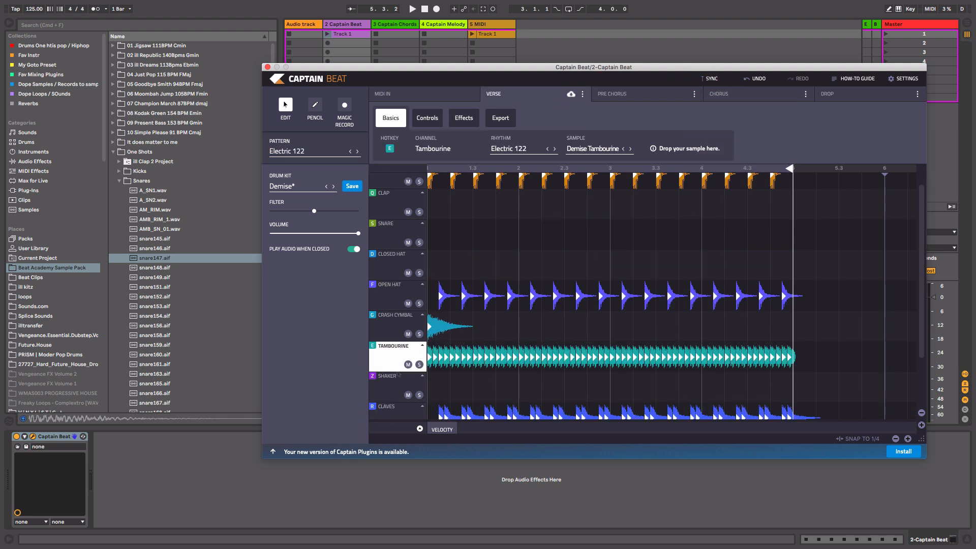
Step: Delete all Tambourine hits from the Verse and play it in comparison with the Pre Chorus
{"action": "left_click_drag", "start_coordinate": [839, 350], "coordinate": [399, 362]}
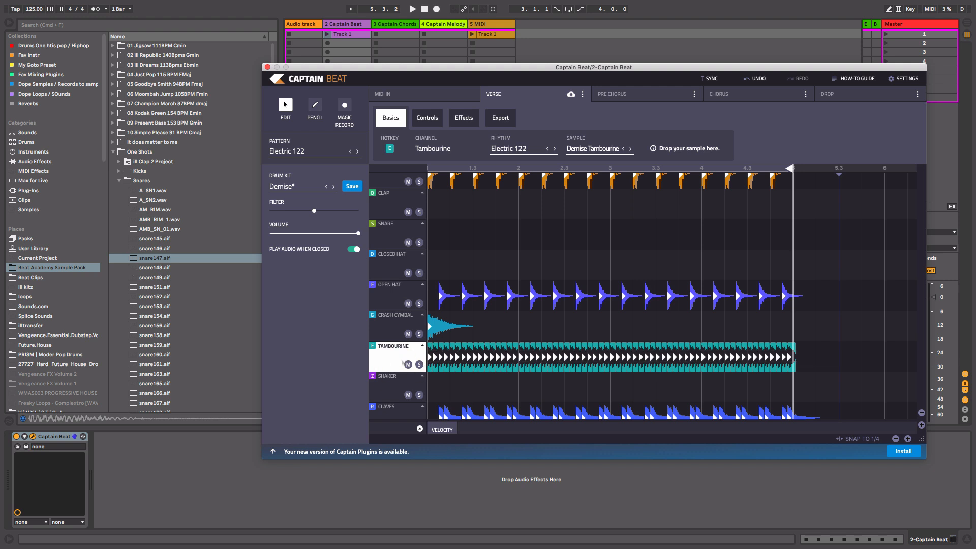
{"action": "key", "text": "Delete"}
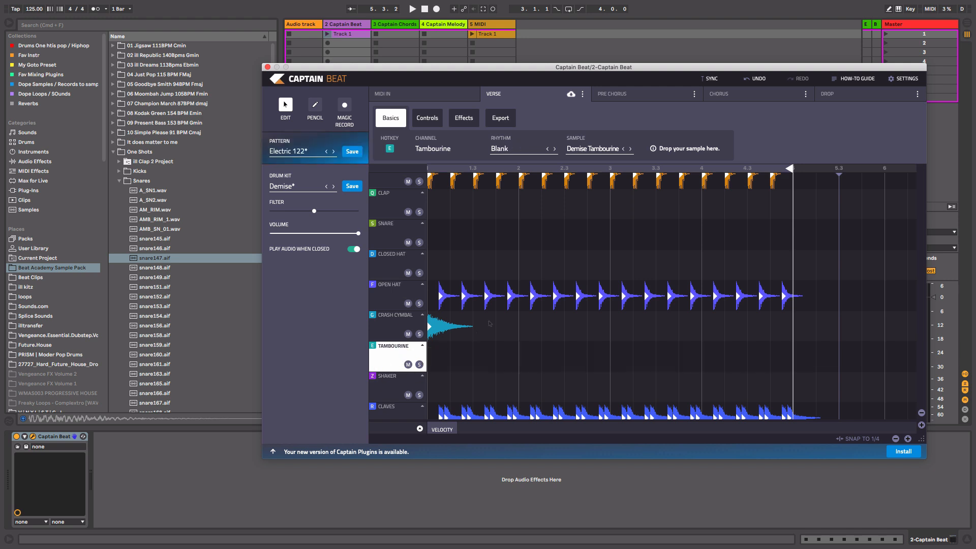
{"action": "left_click", "coordinate": [628, 93]}
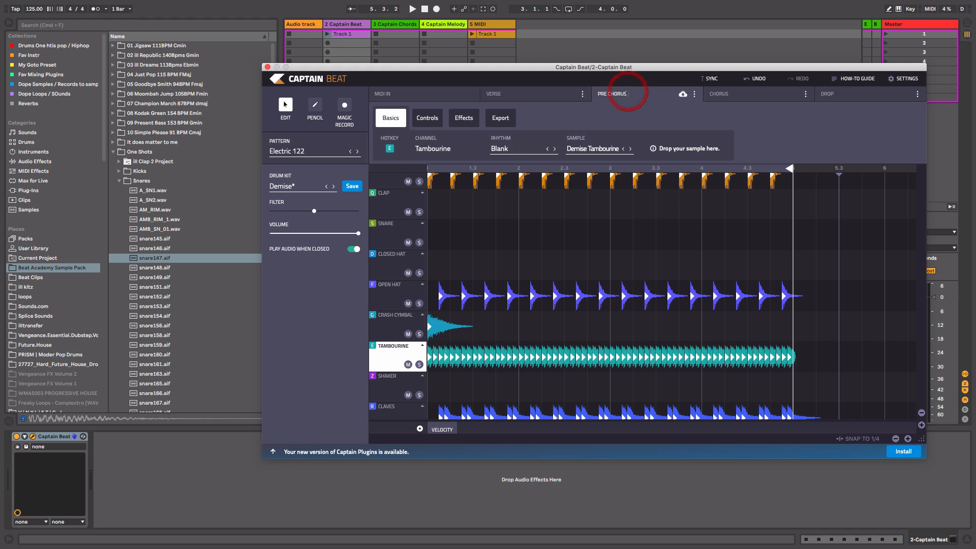
{"action": "left_click", "coordinate": [534, 92]}
{"action": "key", "text": "space"}
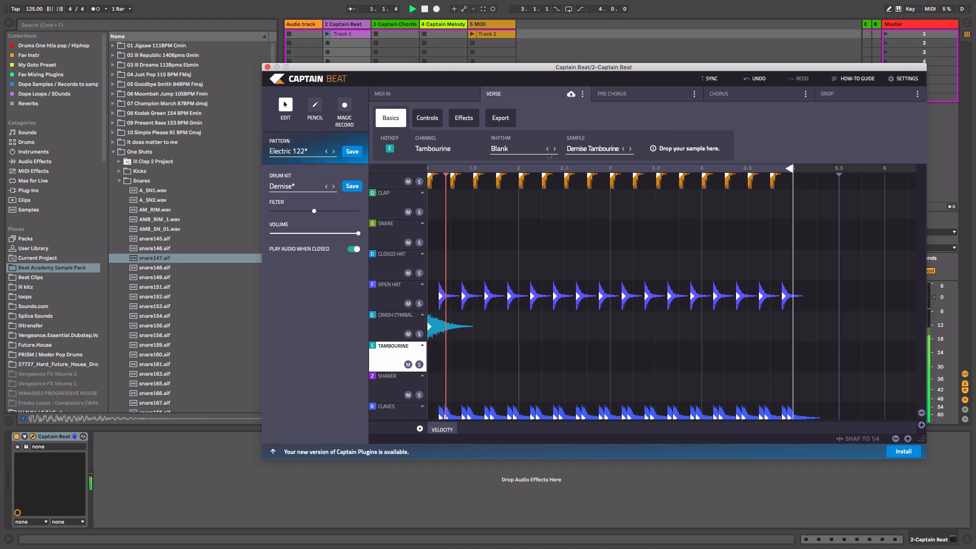
{"action": "left_click", "coordinate": [639, 94]}
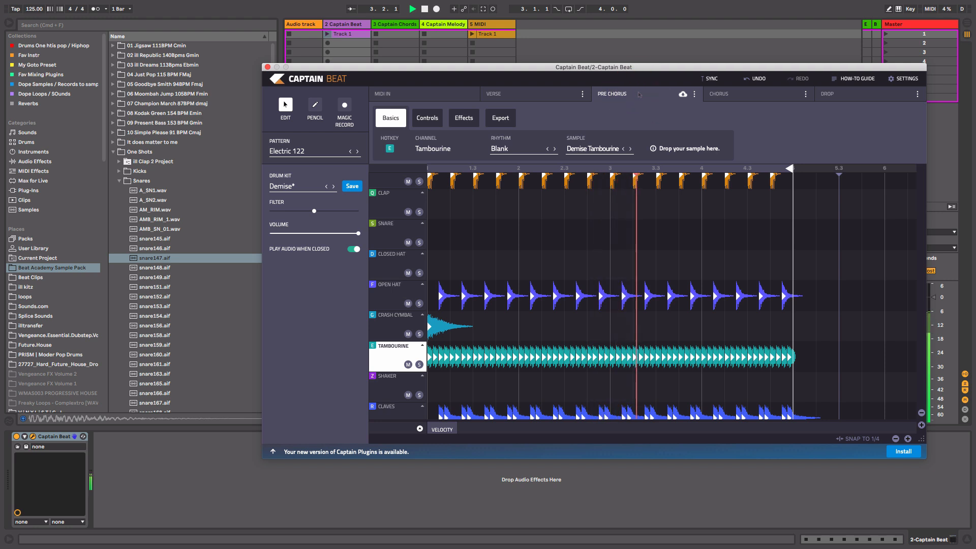
{"action": "left_click", "coordinate": [557, 95]}
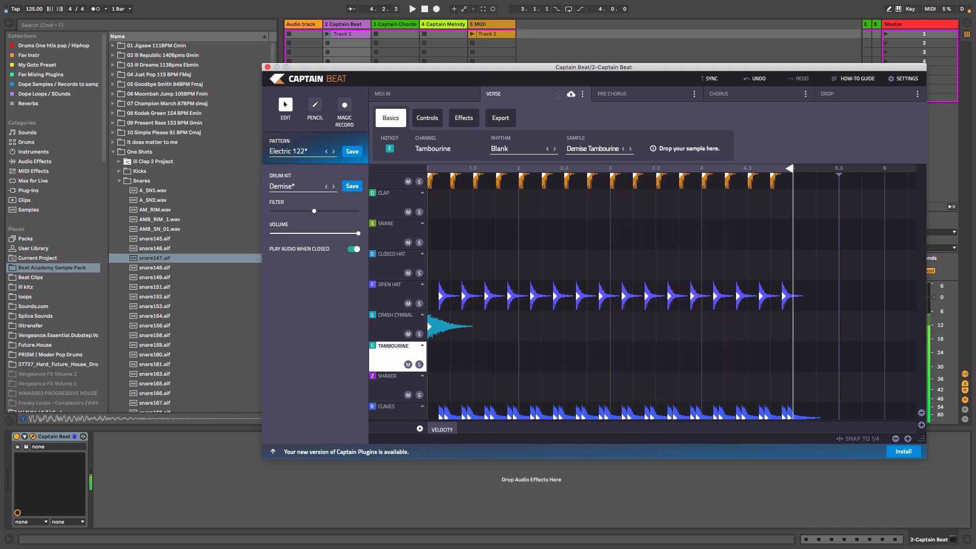
Step: Move the plugin window aside to reveal the track mixer and view the Verse's export options
{"action": "left_click_drag", "start_coordinate": [605, 67], "coordinate": [704, 73]}
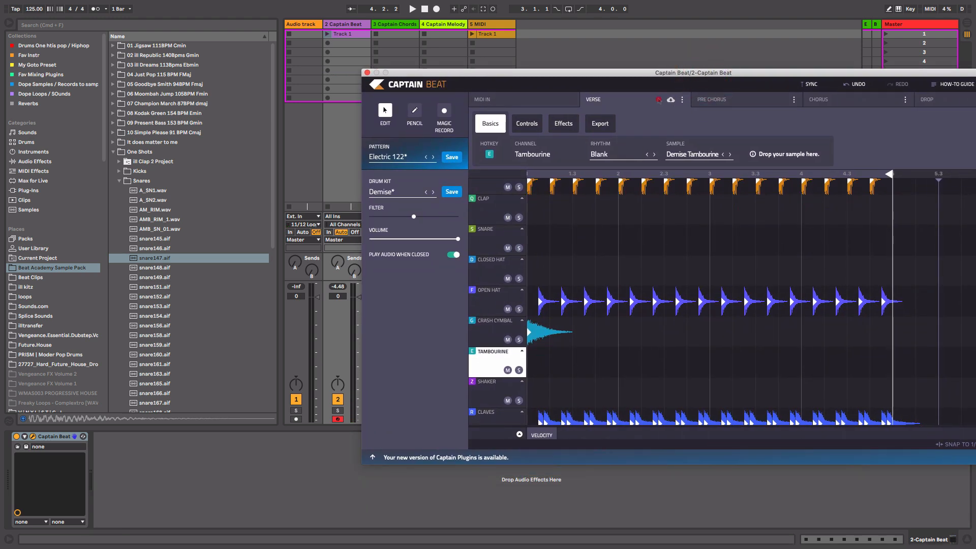
{"action": "left_click", "coordinate": [592, 126]}
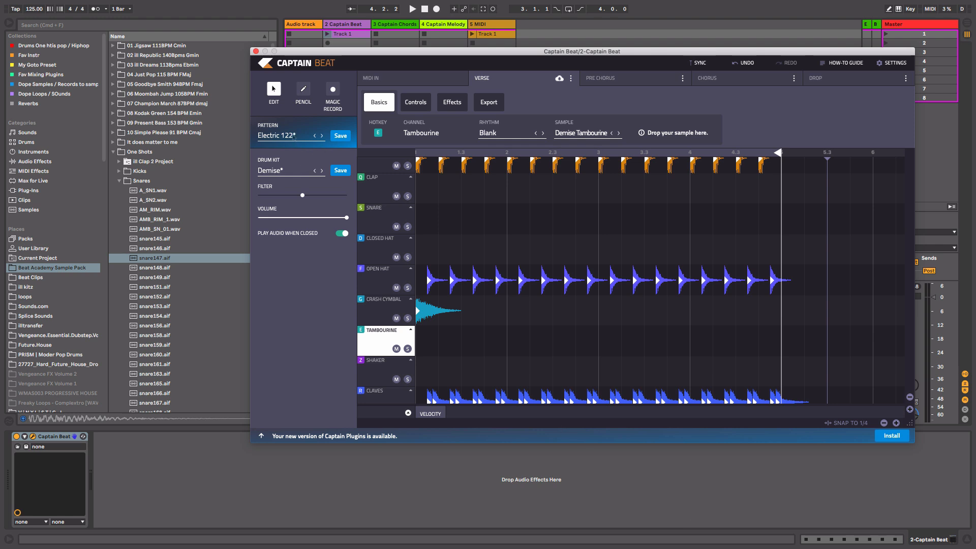
{"action": "left_click", "coordinate": [293, 135]}
{"action": "left_click", "coordinate": [257, 132]}
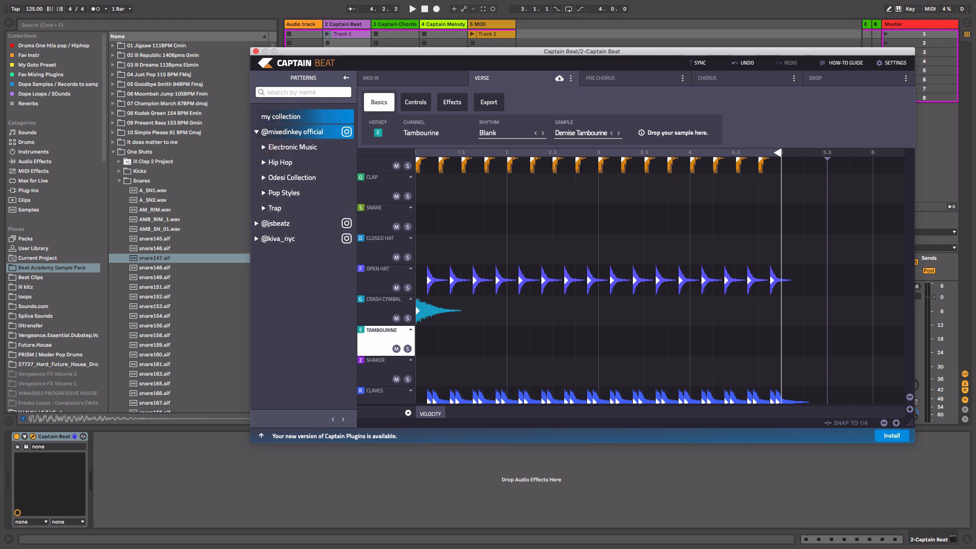
{"action": "left_click", "coordinate": [256, 132]}
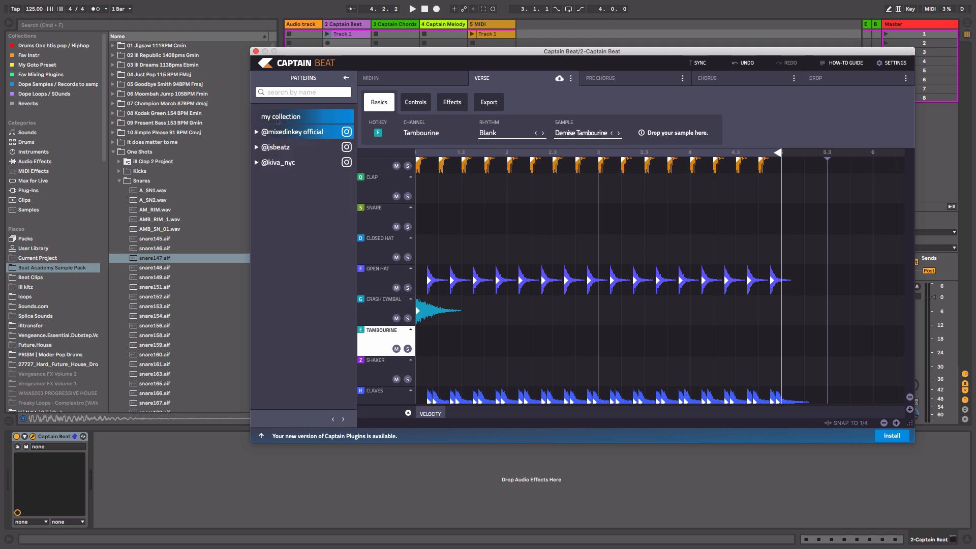